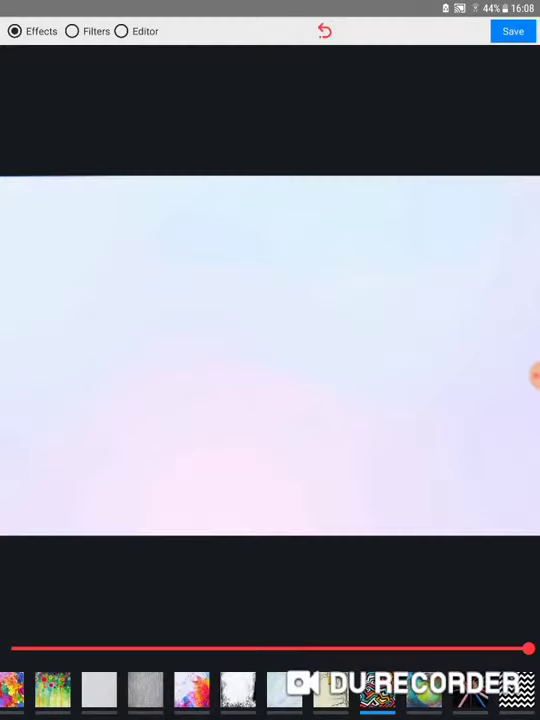
Apply a different effect from the bottom thumbnail strip to the photo.
click(470, 690)
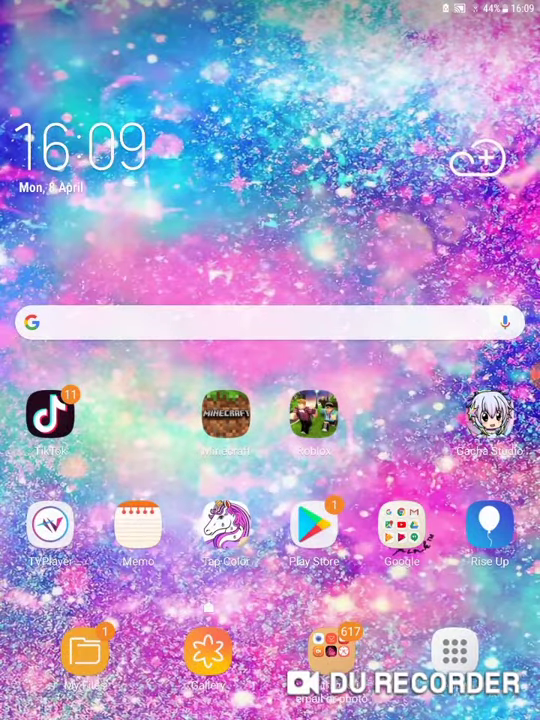
Leave the photo editor and show the Android app drawer with all installed apps.
drag(270, 600, 270, 300)
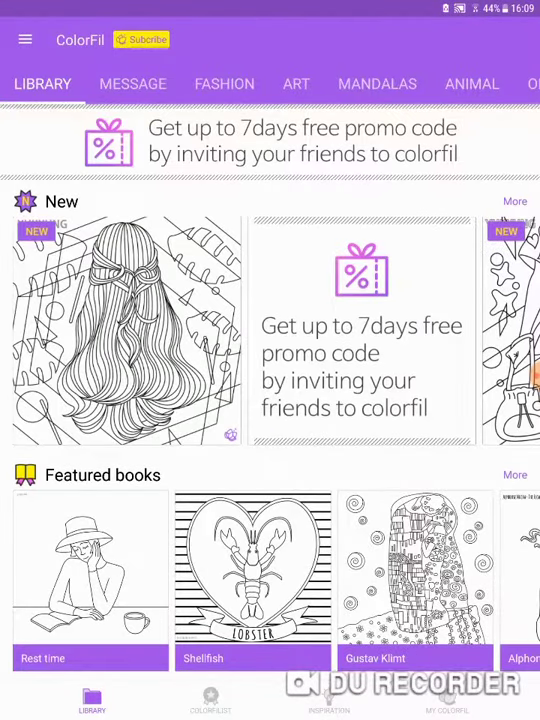
scroll(270, 400, down, 3)
scroll(270, 400, down, 2)
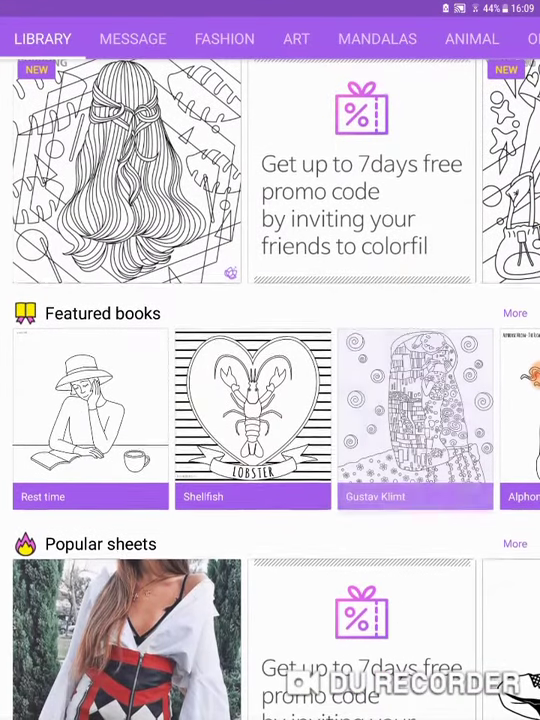
scroll(270, 400, up, 1)
scroll(270, 400, up, 3)
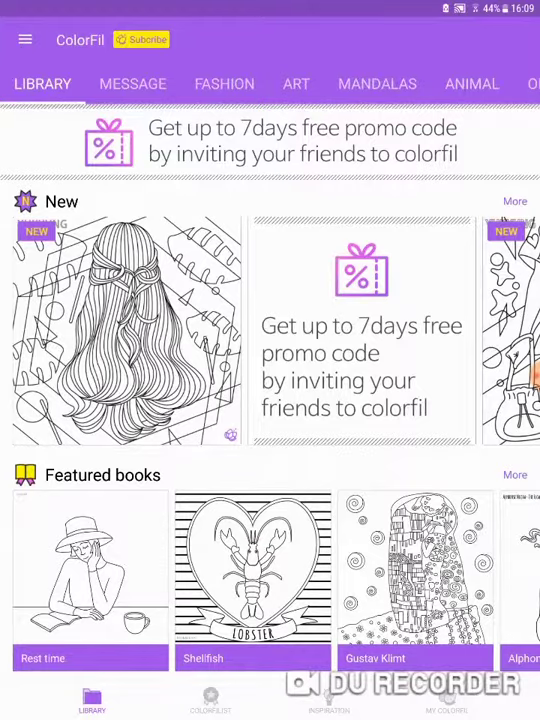
Unlock the girl-with-bow sheet from the FASHION Hair Style book by watching an ad.
drag(420, 400, 120, 400)
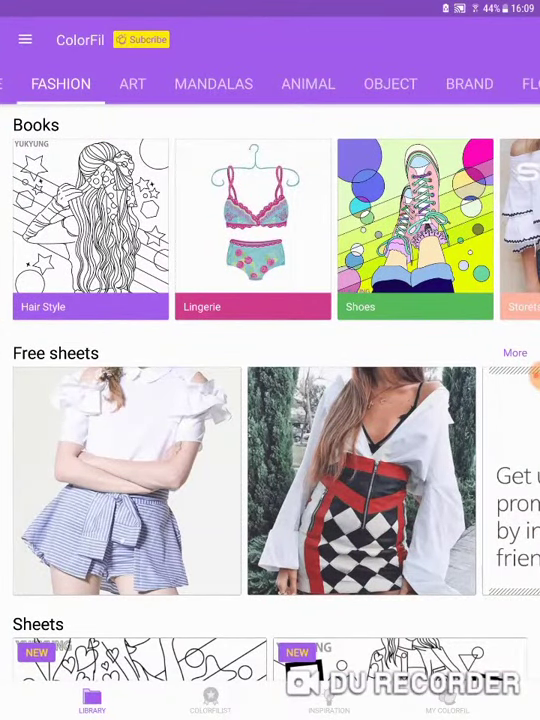
click(90, 230)
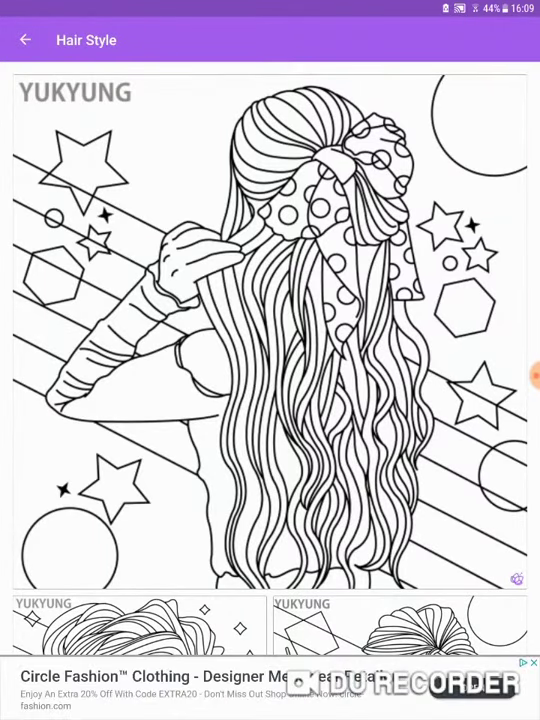
click(270, 330)
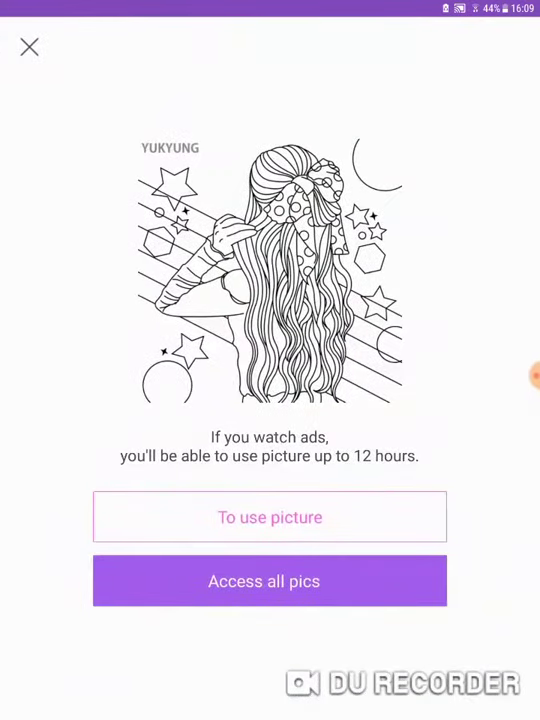
click(270, 517)
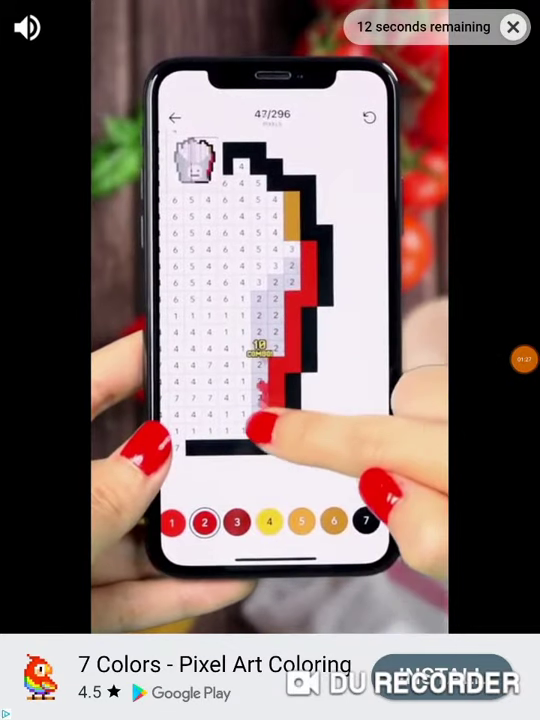
click(522, 360)
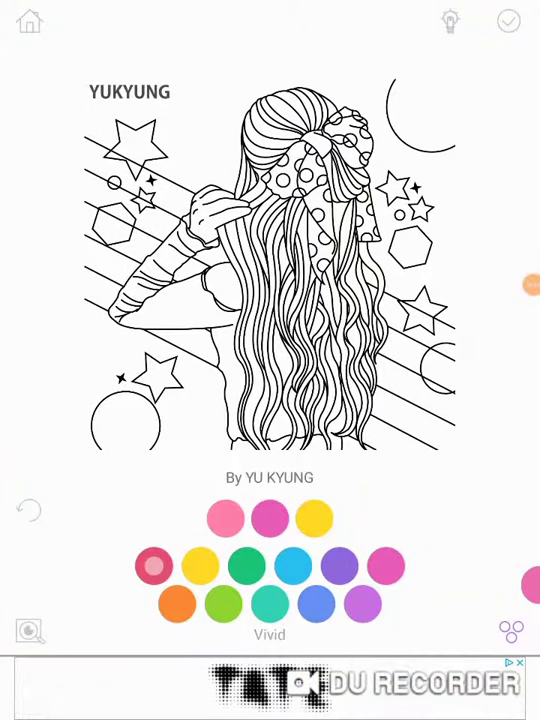
Fill the central hair strands, bow loops and upper background light pink.
click(225, 517)
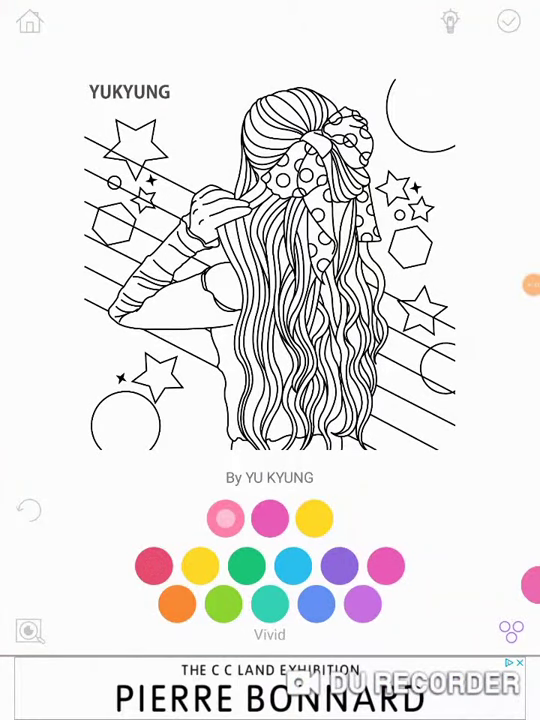
click(305, 360)
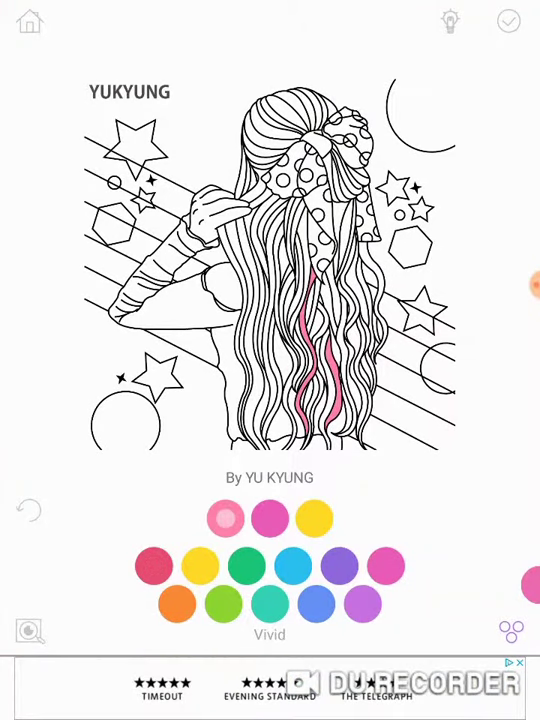
click(310, 170)
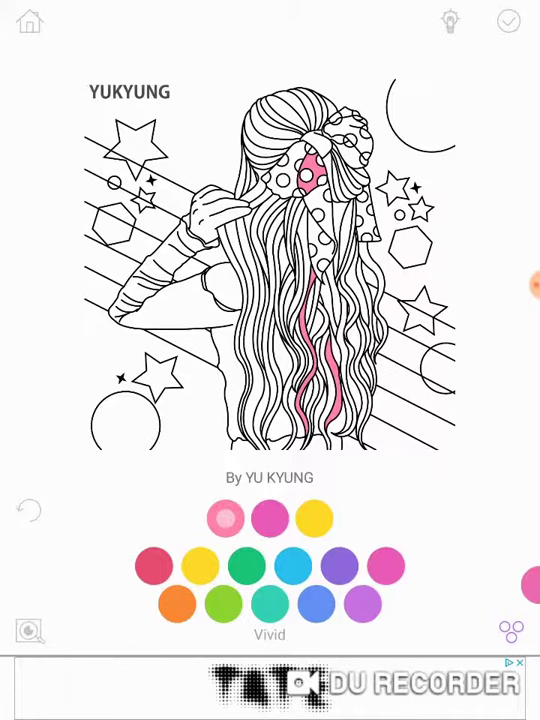
click(275, 165)
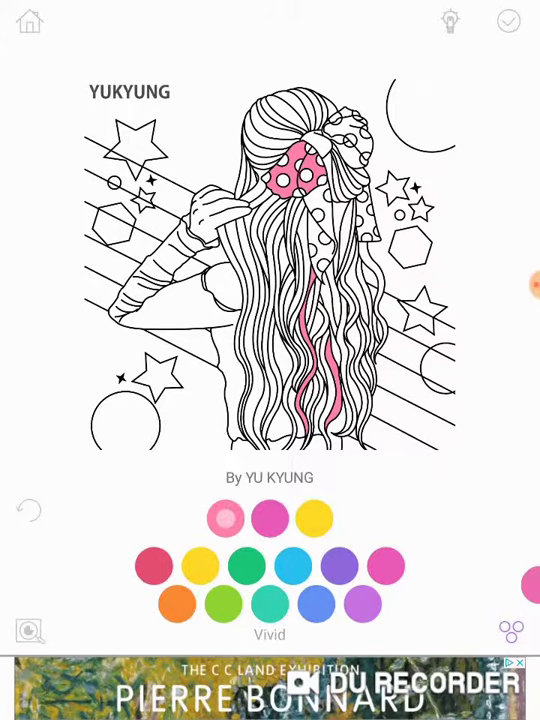
click(315, 125)
click(180, 110)
Fill the left and right diagonal stripes and the top-right corner pink.
click(130, 160)
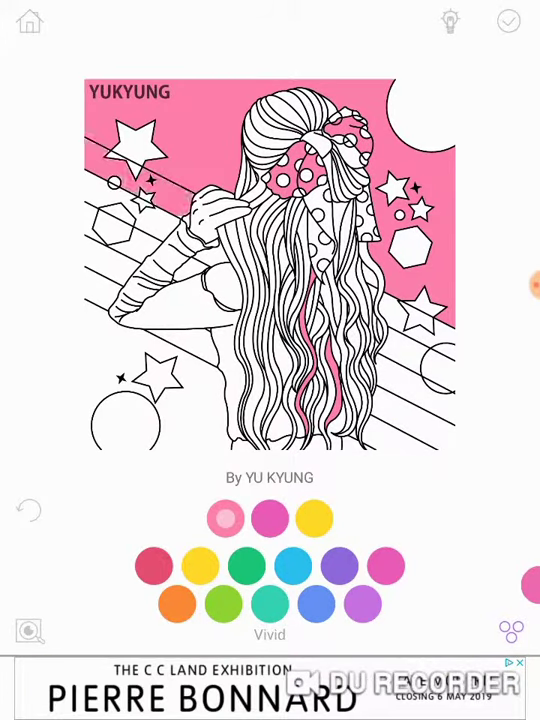
click(115, 190)
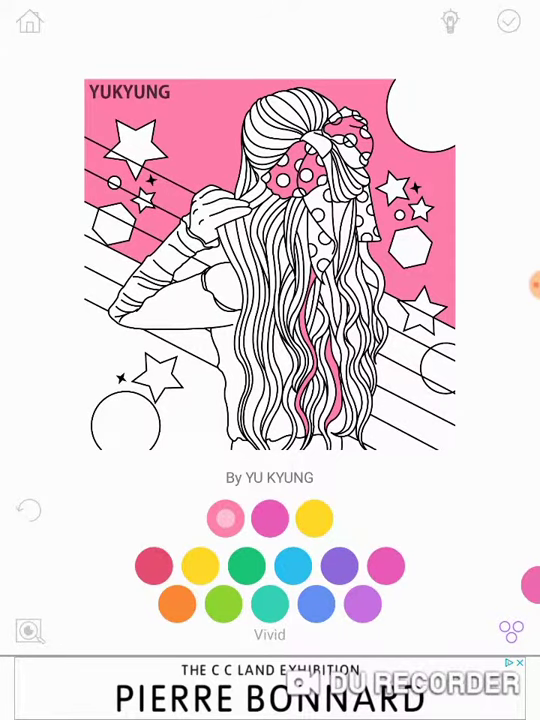
click(110, 245)
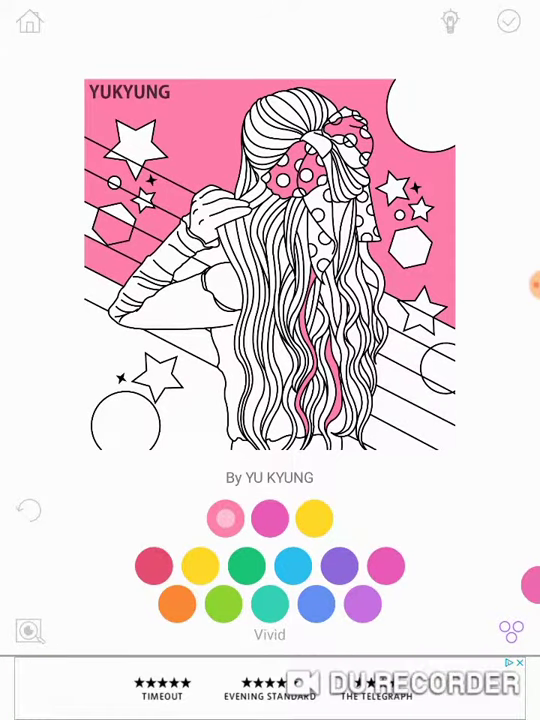
click(425, 322)
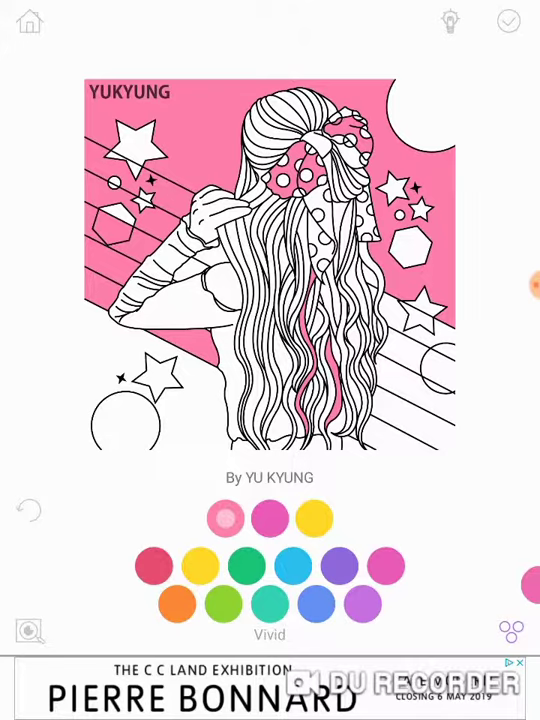
click(405, 350)
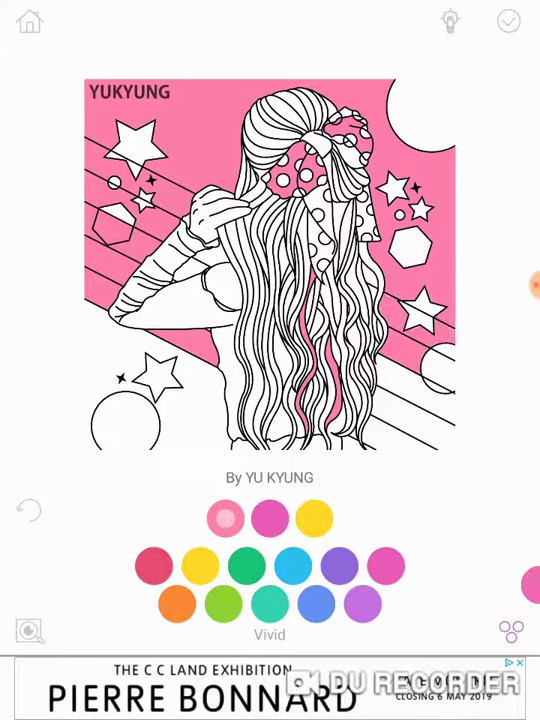
click(435, 390)
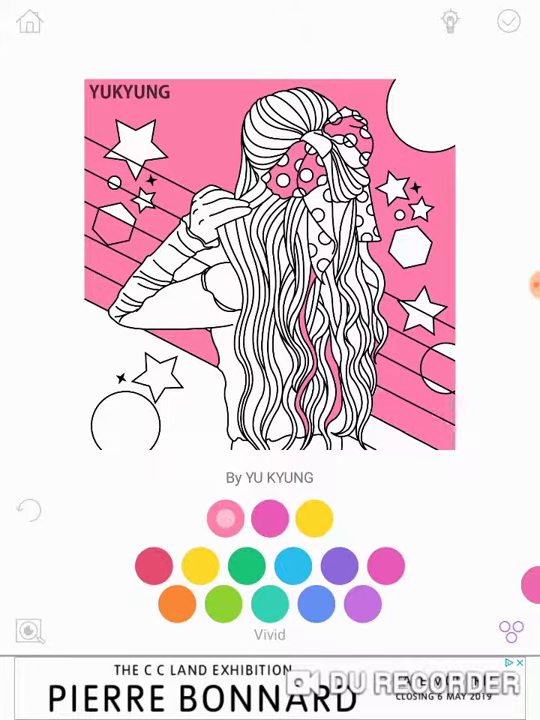
click(448, 88)
Fill the top-right circle, the star near the bow and the background behind the figure yellow.
click(313, 517)
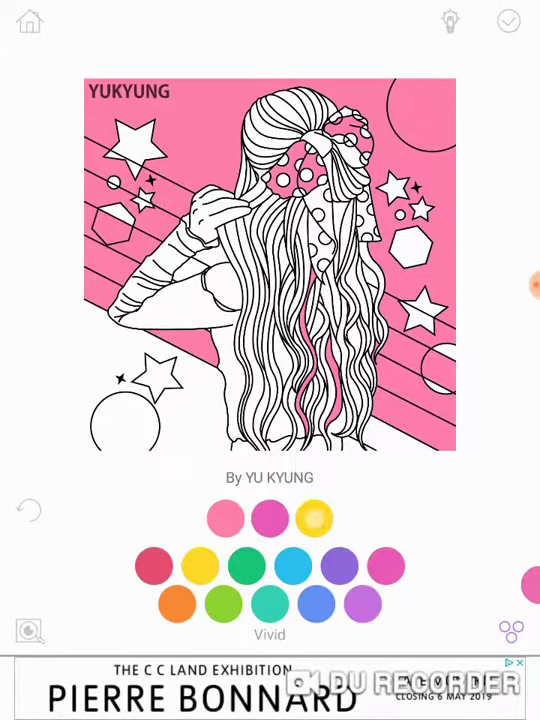
click(425, 110)
click(395, 186)
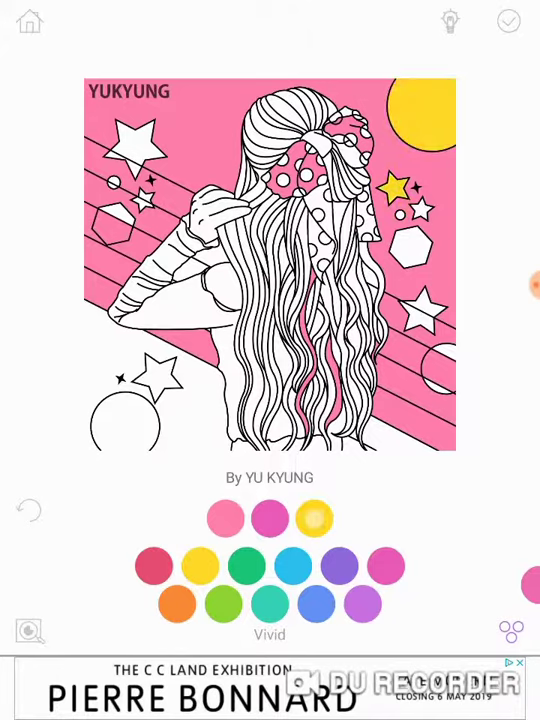
click(190, 105)
click(190, 110)
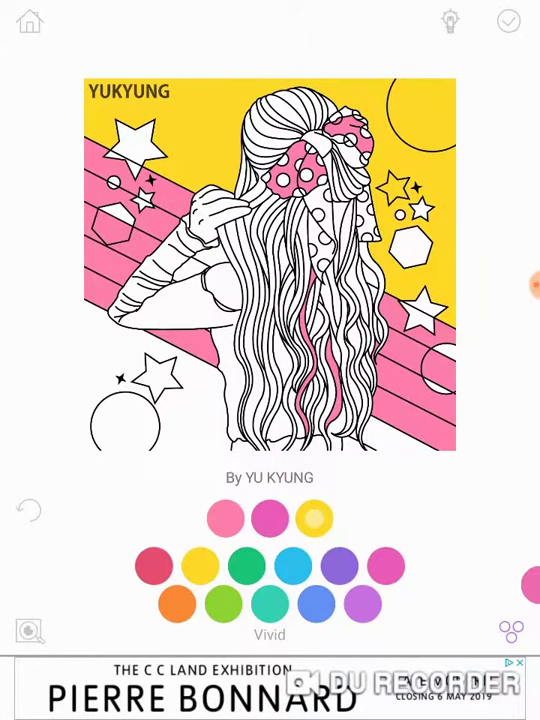
click(385, 566)
Recolour the background, sleeve, torso and a patch of the back magenta.
click(190, 110)
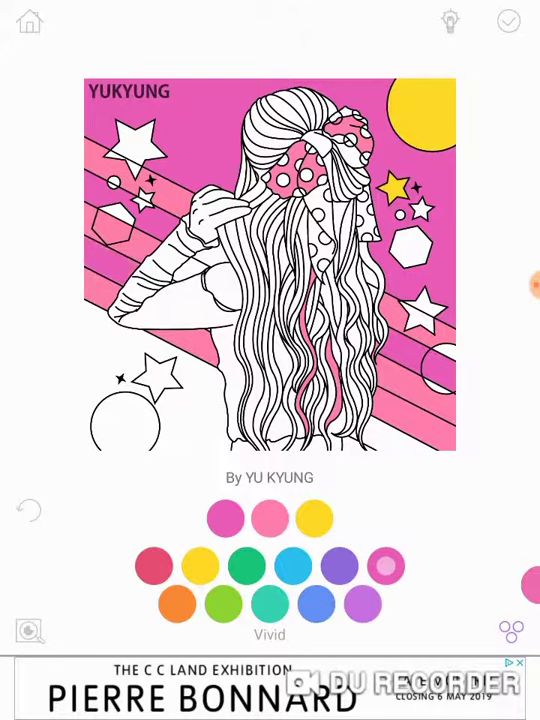
click(170, 285)
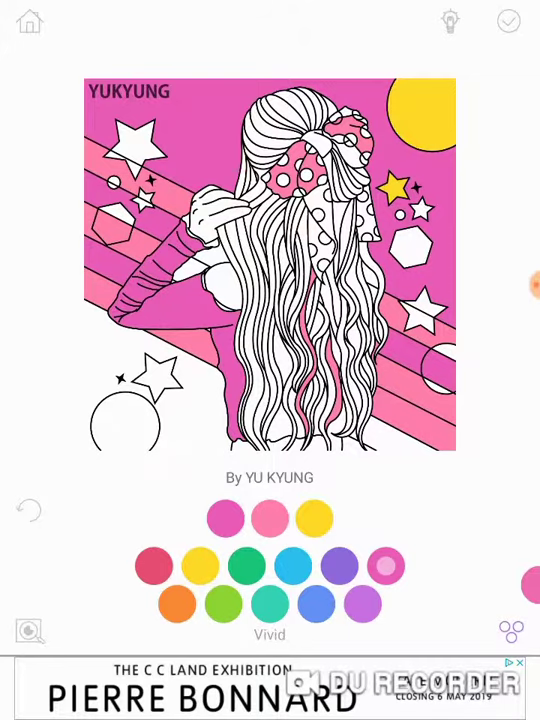
click(223, 286)
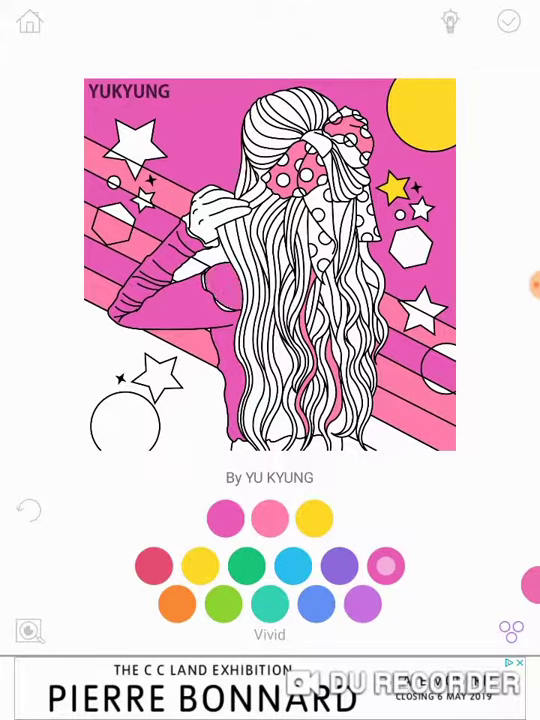
Fill the sleeve and leg with Rainbow-palette yellow, then exit to the app drawer.
drag(400, 585, 150, 585)
drag(400, 585, 150, 585)
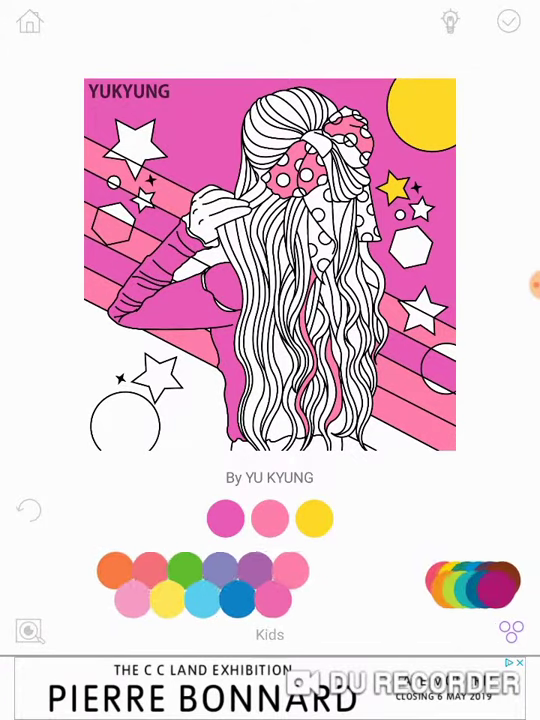
drag(400, 585, 150, 585)
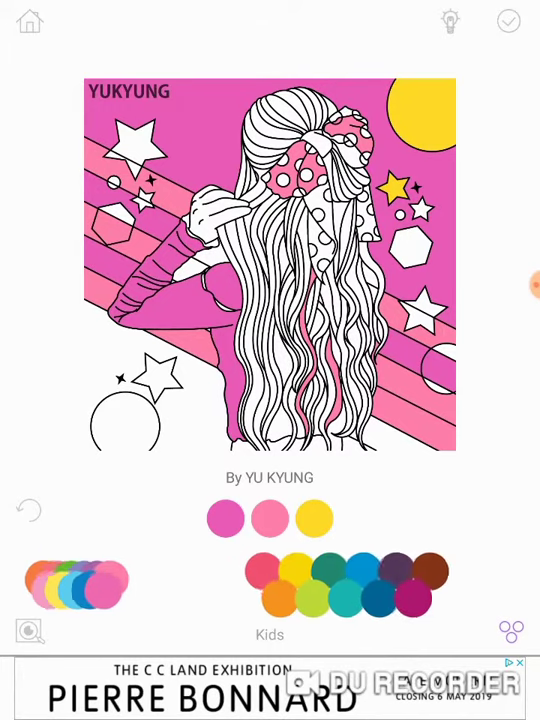
click(200, 566)
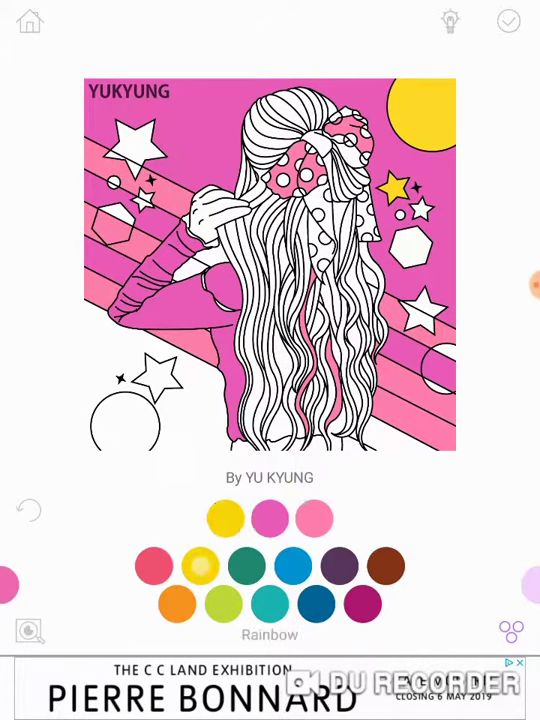
click(160, 300)
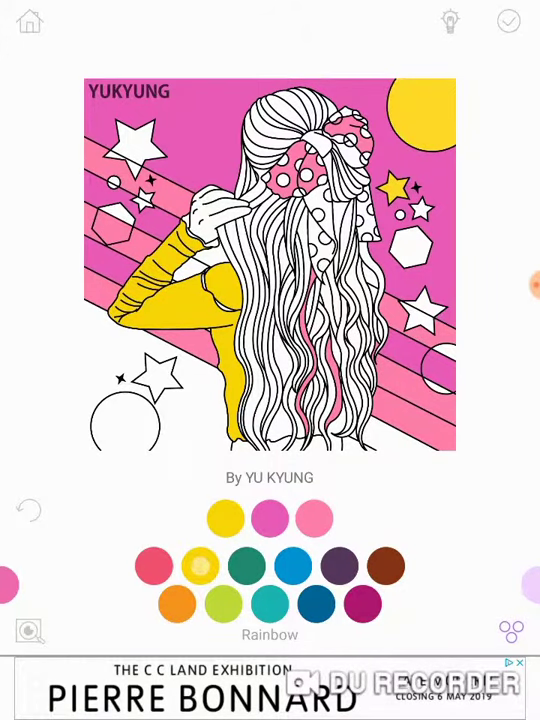
key(Home)
drag(270, 550, 270, 250)
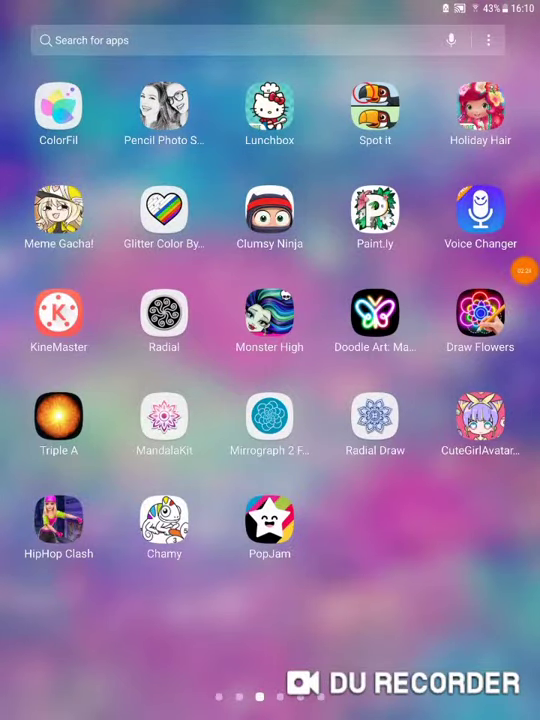
Launch Paper by WeTransfer from the app drawer and open the Sample notebook.
click(524, 270)
click(269, 415)
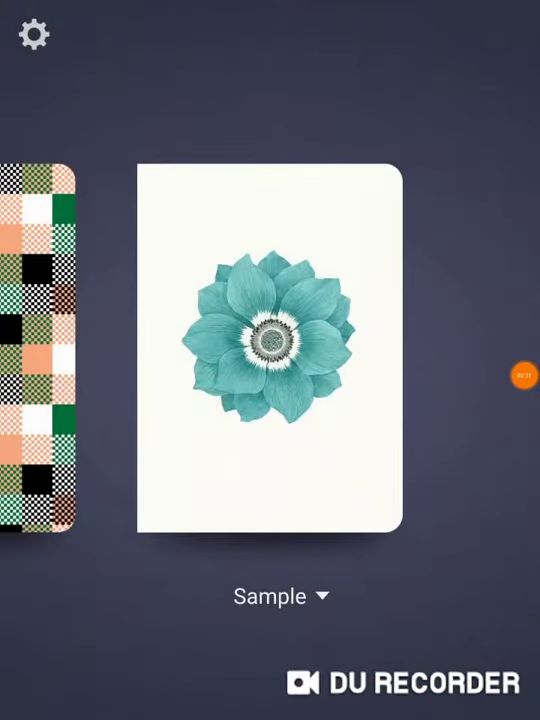
click(269, 347)
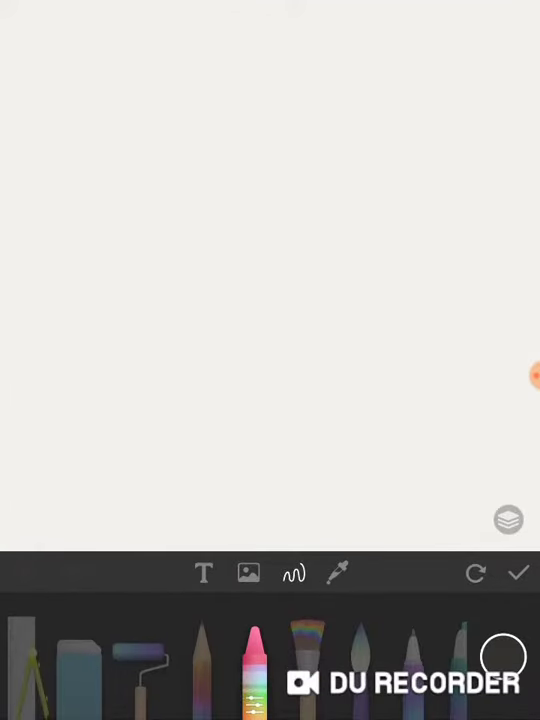
click(412, 650)
drag(271, 201, 360, 333)
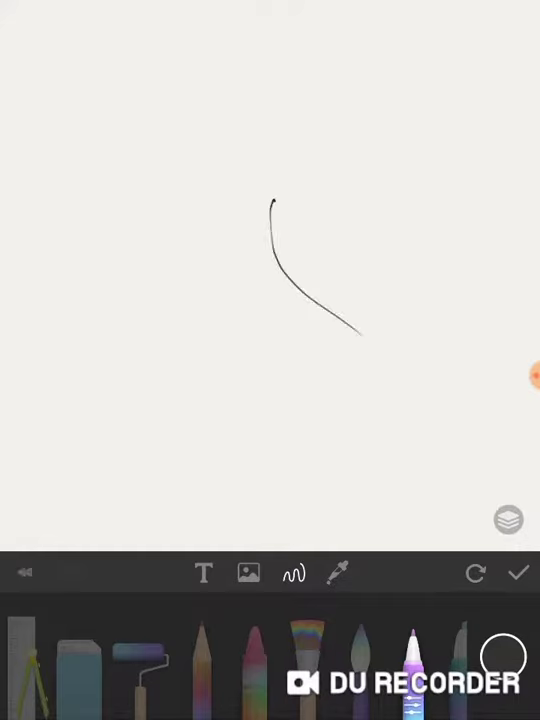
click(360, 650)
mouse_move(291, 206)
mouse_down()
mouse_move(277, 255)
mouse_move(410, 326)
mouse_up()
click(461, 650)
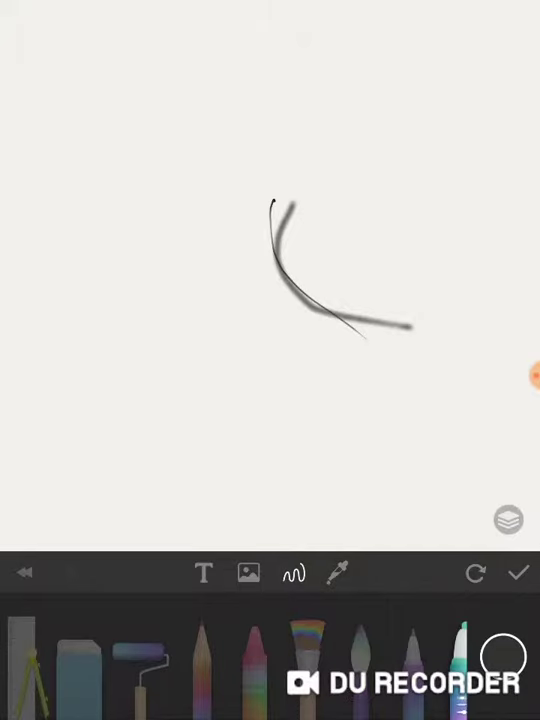
drag(259, 196, 427, 456)
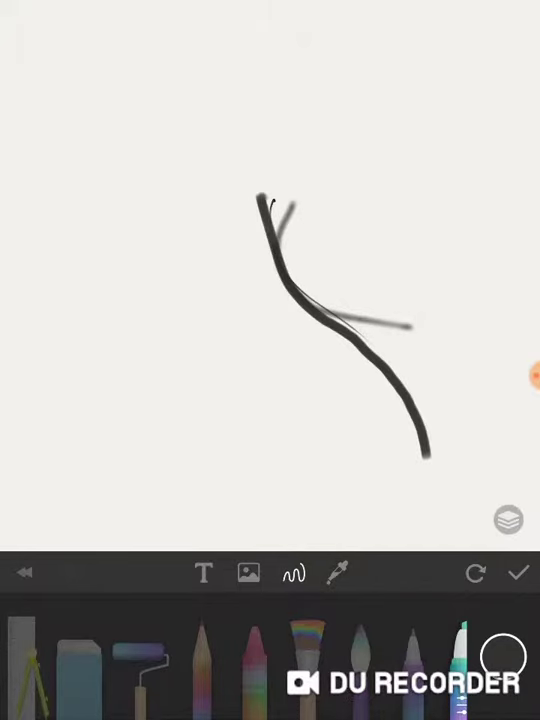
click(78, 660)
mouse_move(268, 200)
mouse_down()
mouse_move(250, 265)
mouse_move(310, 145)
mouse_move(225, 290)
mouse_up()
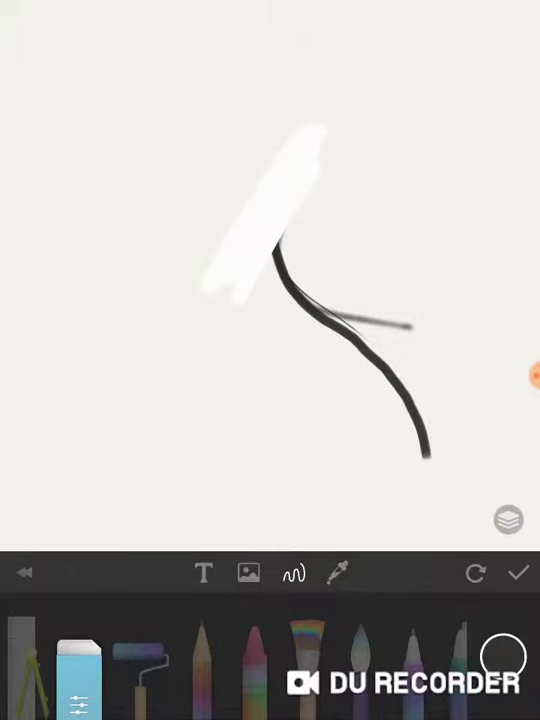
drag(355, 135, 215, 330)
drag(330, 165, 220, 340)
drag(360, 150, 235, 385)
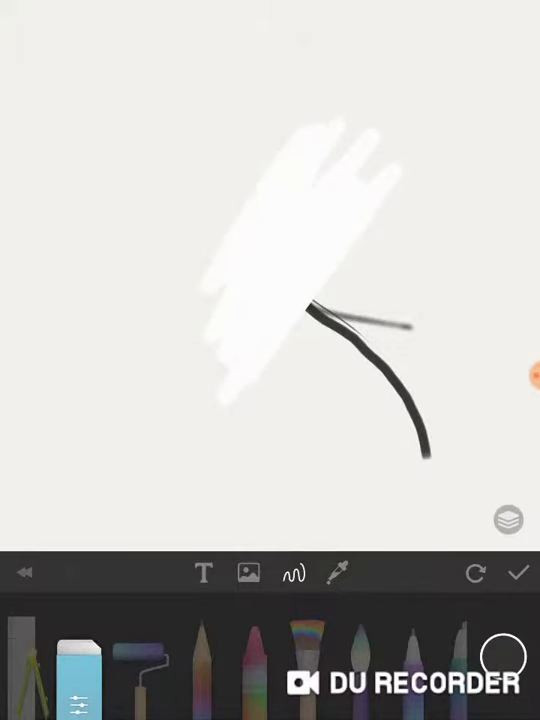
drag(350, 175, 230, 370)
drag(370, 200, 255, 365)
drag(385, 160, 350, 200)
drag(385, 230, 280, 355)
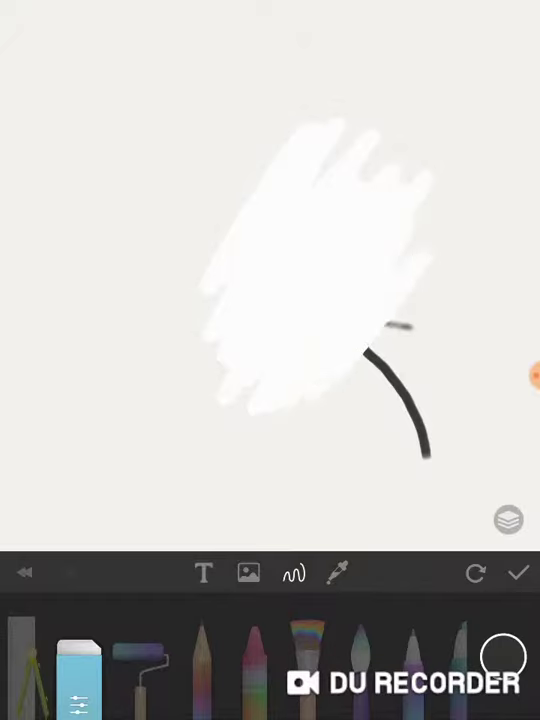
drag(420, 320, 330, 440)
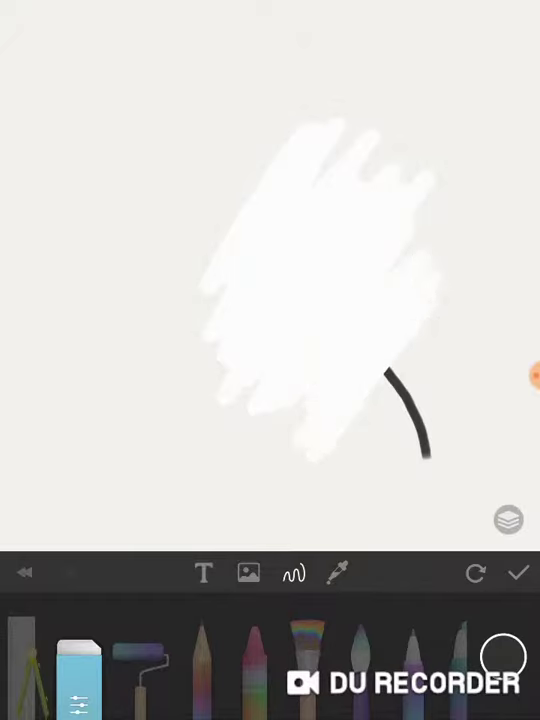
drag(440, 300, 340, 430)
drag(450, 320, 330, 480)
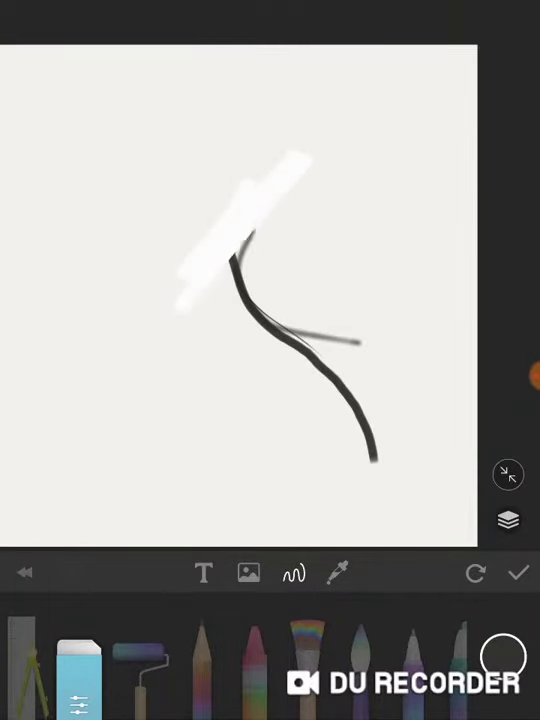
drag(200, 200, 190, 320)
drag(340, 195, 260, 300)
drag(320, 230, 220, 360)
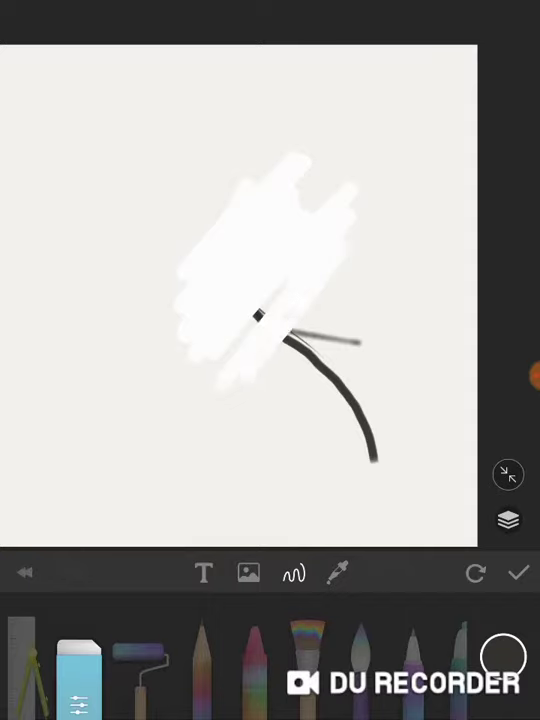
mouse_move(250, 260)
mouse_down()
mouse_move(310, 340)
mouse_move(350, 270)
mouse_move(230, 420)
mouse_up()
drag(395, 300, 335, 385)
drag(385, 335, 255, 465)
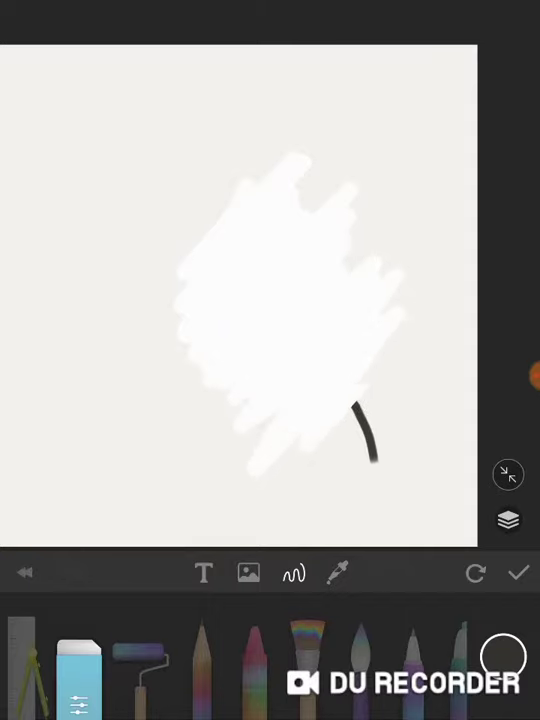
drag(355, 405, 375, 450)
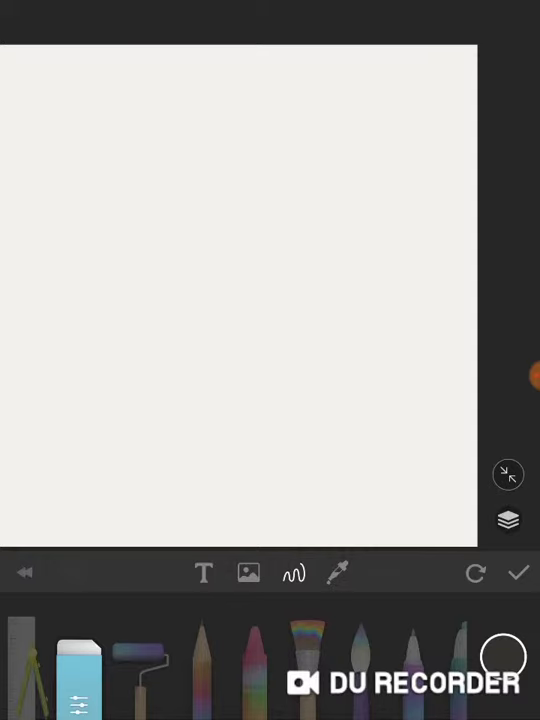
click(307, 650)
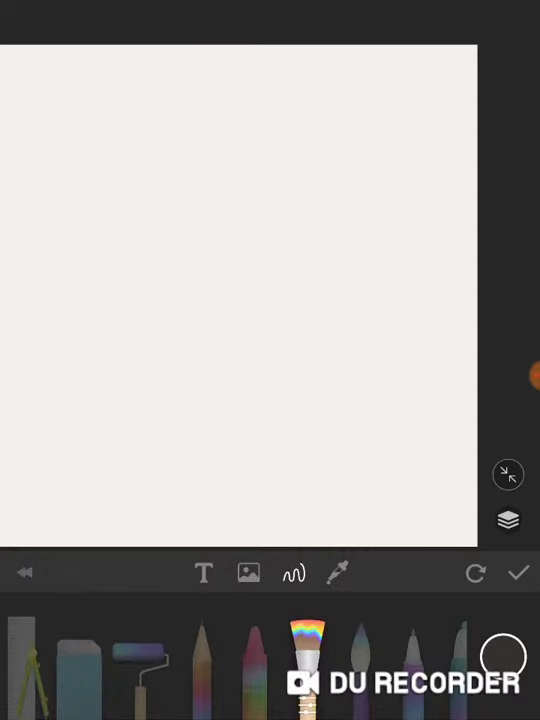
click(201, 665)
drag(220, 151, 396, 432)
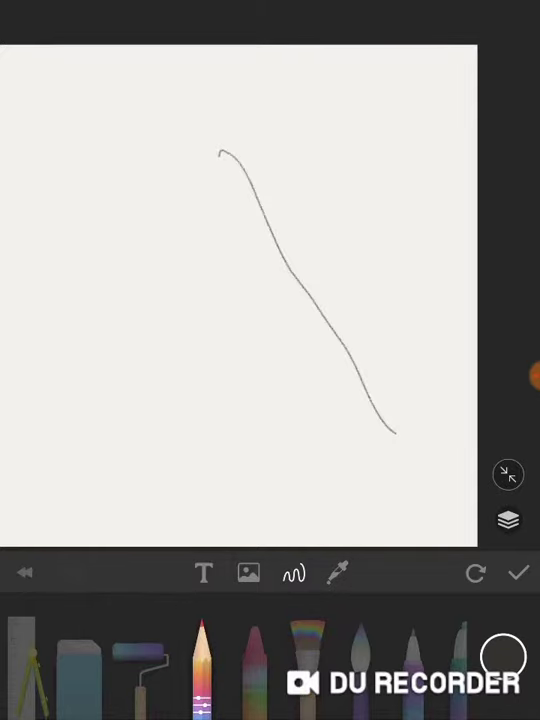
click(79, 670)
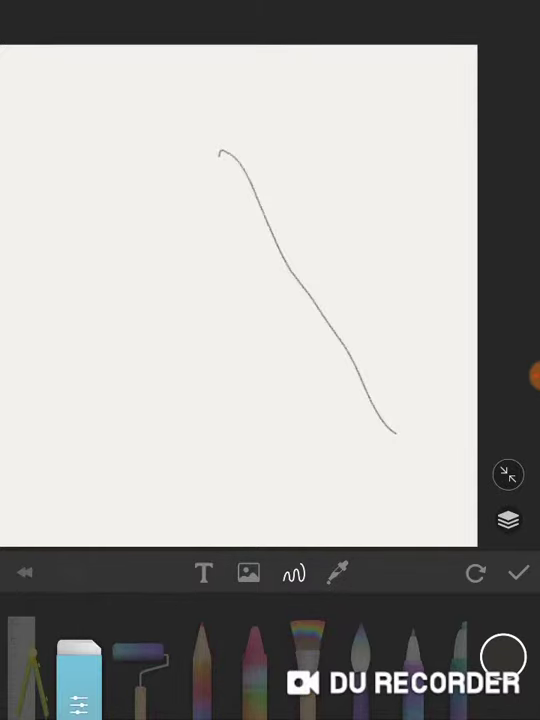
mouse_move(220, 151)
mouse_down()
mouse_move(257, 200)
mouse_move(313, 330)
mouse_move(396, 432)
mouse_up()
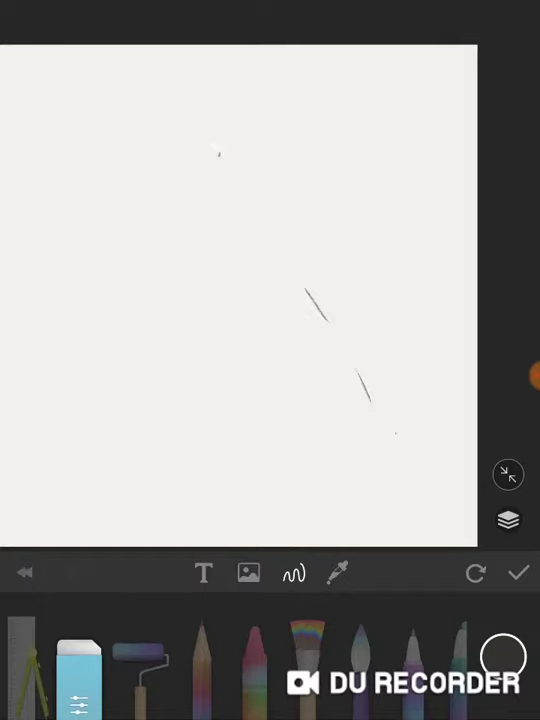
drag(294, 276, 396, 432)
drag(289, 56, 121, 281)
drag(120, 32, 0, 320)
drag(104, 19, 16, 321)
drag(275, 18, 140, 160)
drag(185, 22, 20, 460)
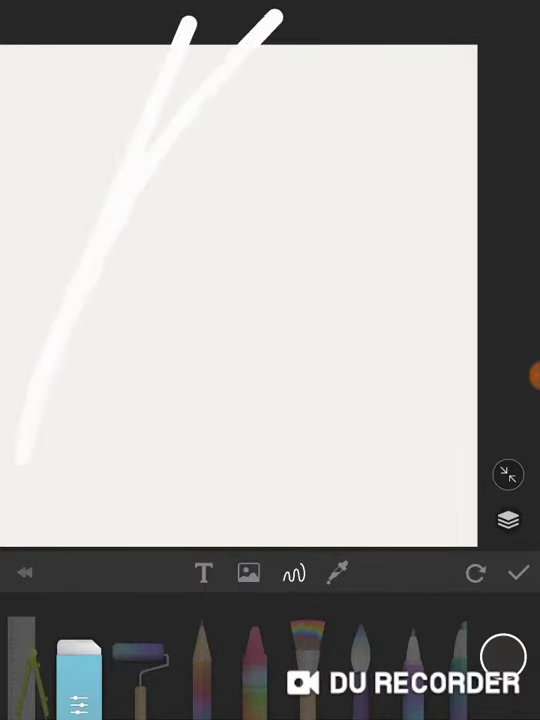
drag(281, 16, 16, 514)
drag(305, 72, 64, 546)
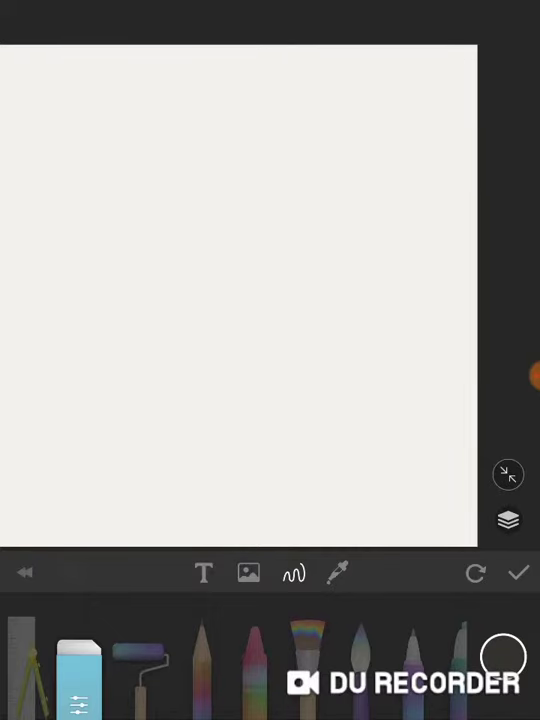
click(307, 650)
Paint a grey leaf-shaped curve near the top, then cover it with dark roller strokes.
mouse_move(274, 96)
mouse_down()
mouse_move(262, 155)
mouse_move(302, 257)
mouse_move(373, 245)
mouse_up()
drag(272, 94, 415, 265)
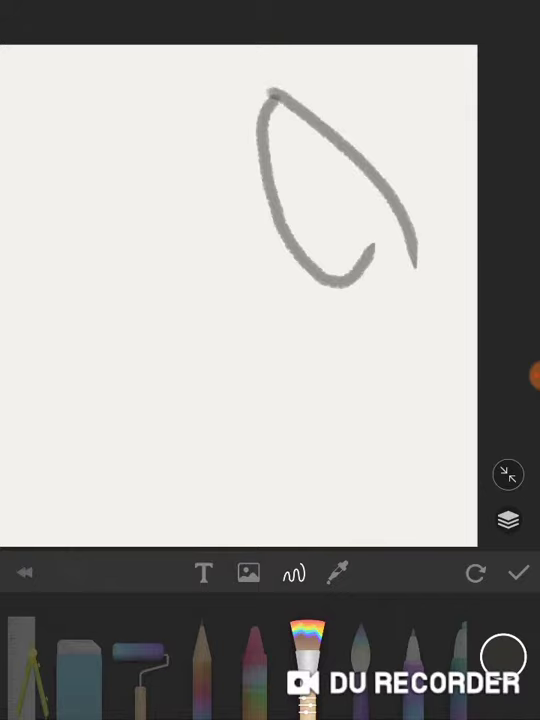
click(140, 655)
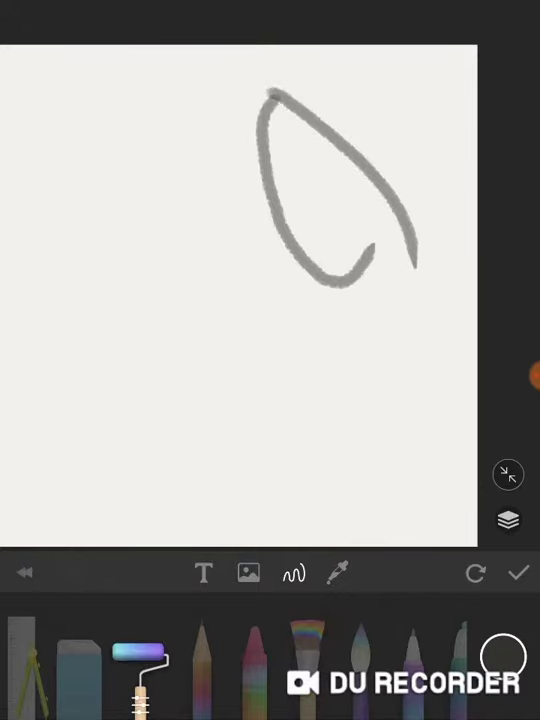
mouse_move(386, 201)
mouse_down()
mouse_move(169, 442)
mouse_move(169, 434)
mouse_up()
drag(440, 118, 300, 245)
mouse_move(205, 325)
mouse_down()
mouse_move(405, 445)
mouse_move(366, 333)
mouse_move(437, 120)
mouse_move(400, 45)
mouse_move(265, 40)
mouse_move(56, 45)
mouse_move(5, 100)
mouse_up()
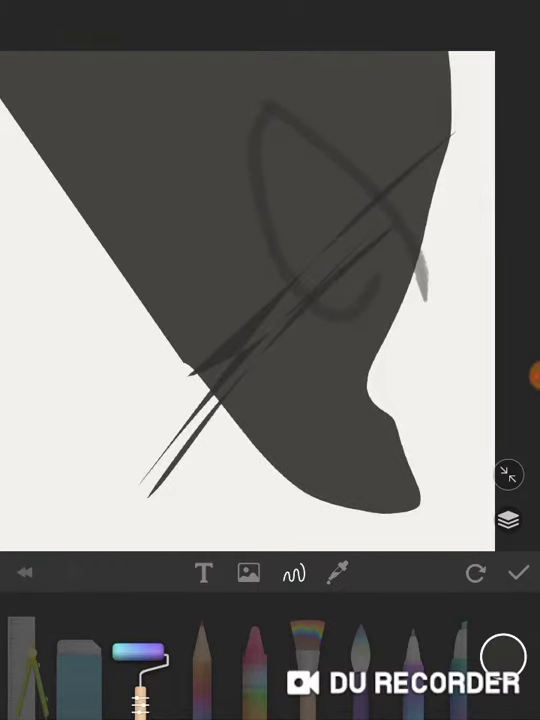
mouse_move(88, 145)
mouse_down()
mouse_move(48, 225)
mouse_move(32, 394)
mouse_move(177, 490)
mouse_move(420, 500)
mouse_up()
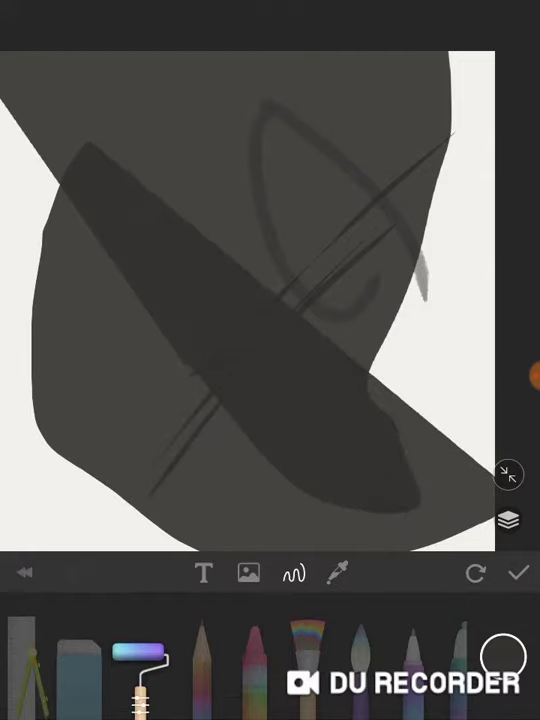
Paint broad dark bands down the right side and across toward the left.
drag(425, 240, 494, 128)
mouse_move(437, 62)
mouse_down()
mouse_move(480, 160)
mouse_move(493, 385)
mouse_move(415, 440)
mouse_up()
drag(400, 100, 345, 495)
drag(330, 210, 230, 495)
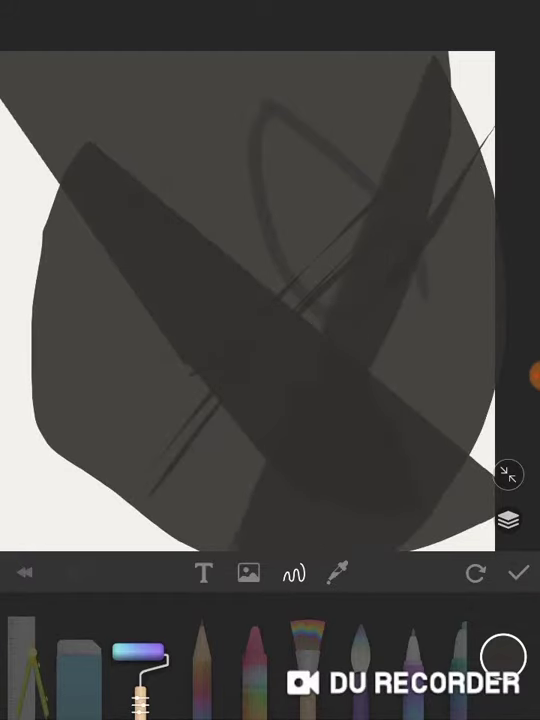
drag(300, 200, 100, 540)
drag(300, 160, 15, 510)
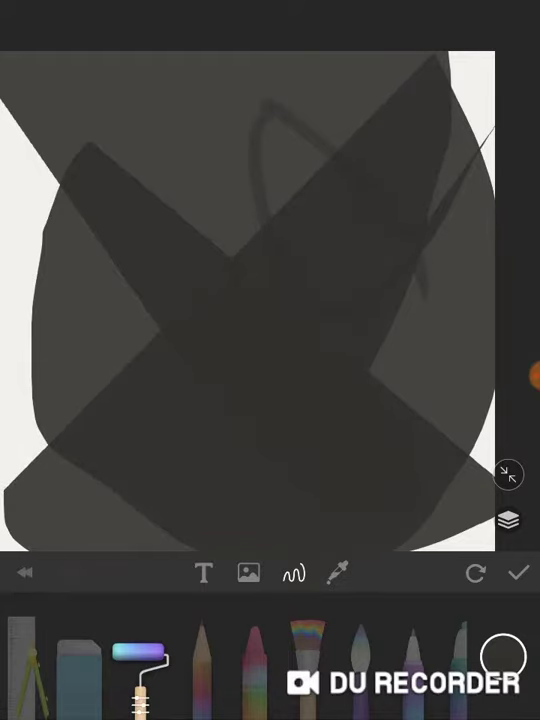
Cover the top and left edge of the figure with dark roller paint.
drag(8, 115, 112, 350)
drag(45, 55, 125, 355)
mouse_move(60, 90)
mouse_down()
mouse_move(205, 65)
mouse_move(275, 135)
mouse_move(210, 235)
mouse_up()
drag(90, 160, 40, 300)
drag(30, 145, 15, 310)
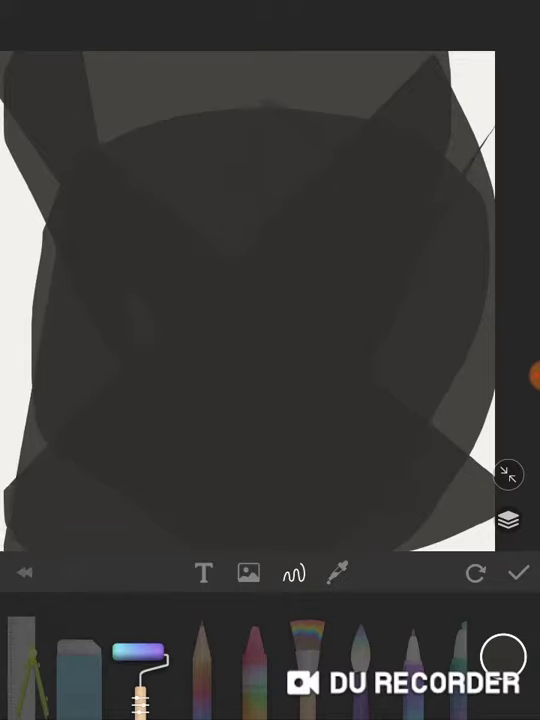
drag(15, 215, 40, 500)
Add thin, pointed dark strokes in the top-right corner.
drag(490, 72, 463, 150)
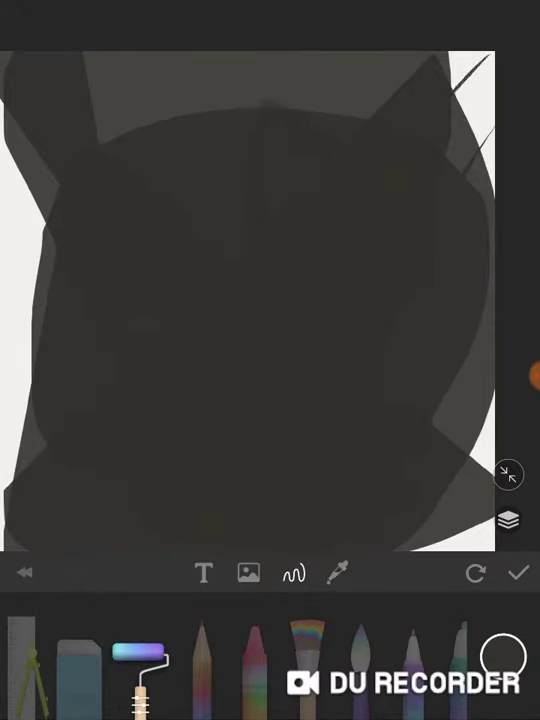
drag(458, 100, 494, 58)
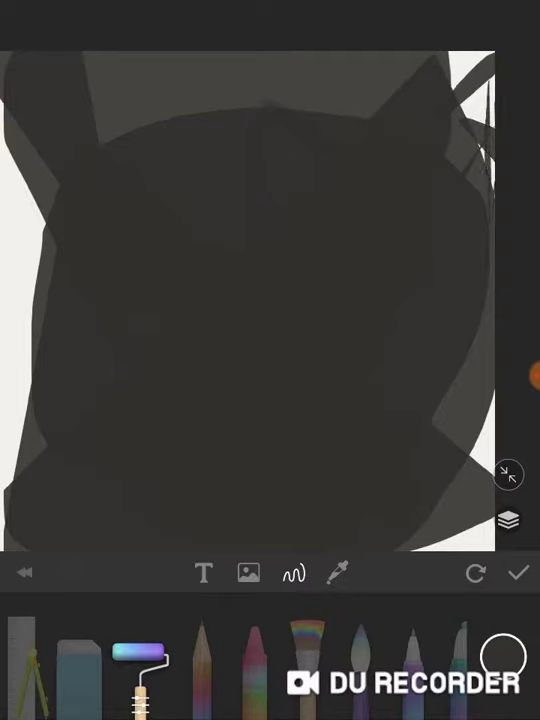
drag(490, 85, 482, 155)
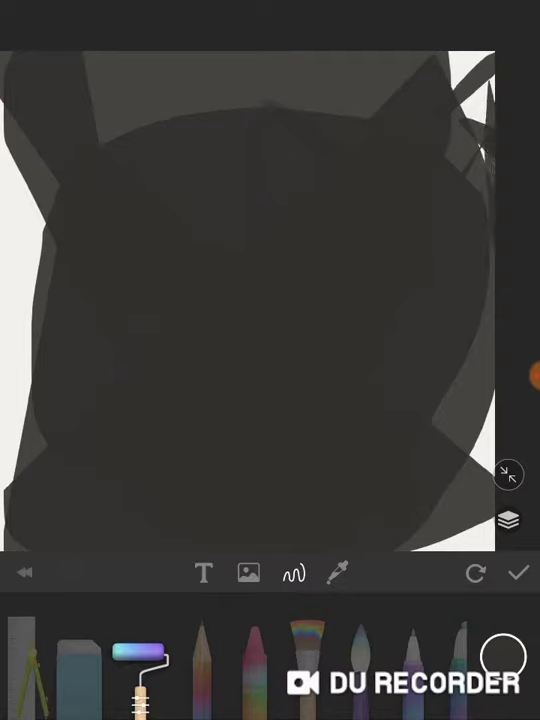
drag(452, 52, 490, 125)
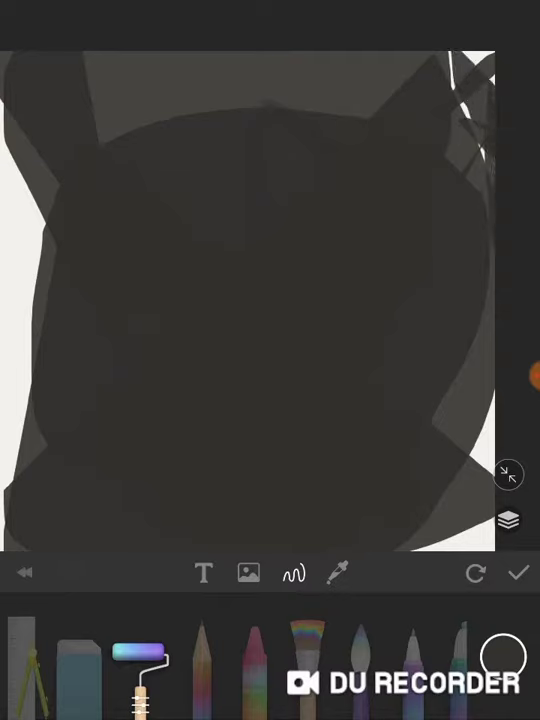
Erase the left side and upper-left of the painting to solid white.
click(80, 670)
drag(88, 163, 40, 482)
mouse_move(145, 72)
mouse_down()
mouse_move(18, 482)
mouse_move(40, 488)
mouse_up()
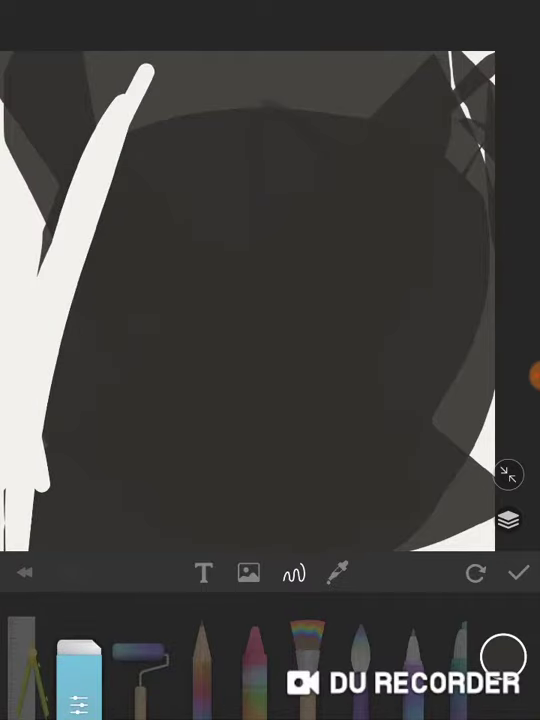
drag(118, 50, 30, 290)
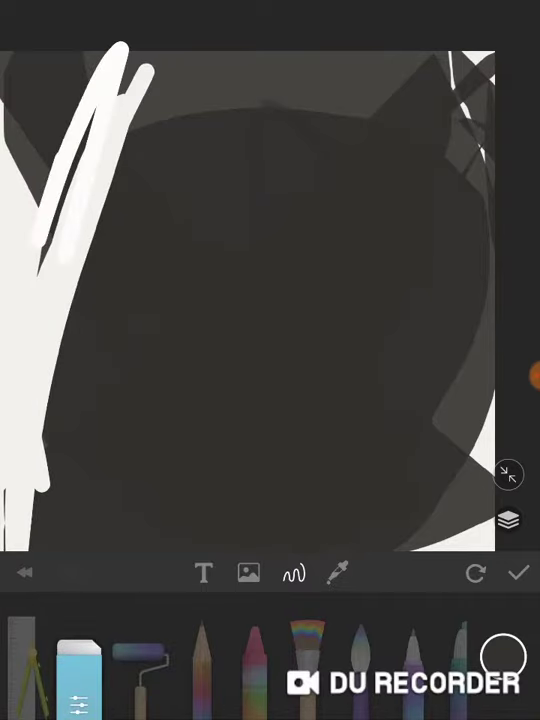
drag(100, 60, 20, 300)
mouse_move(75, 75)
mouse_down()
mouse_move(40, 260)
mouse_move(30, 250)
mouse_up()
drag(40, 30, 15, 125)
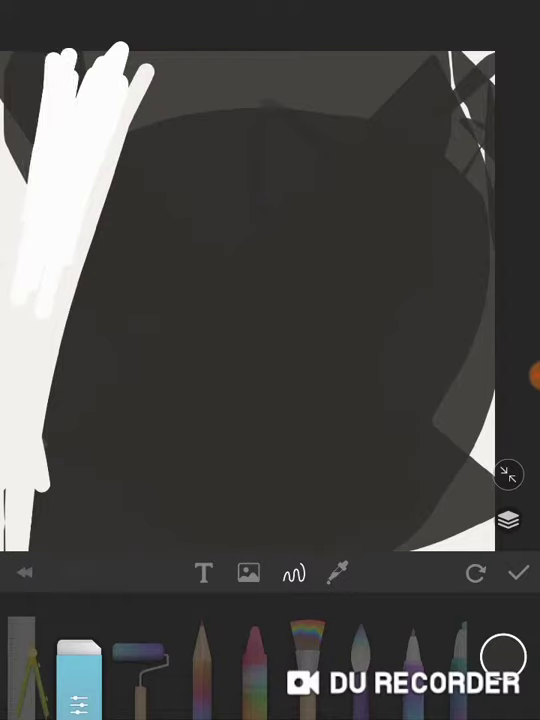
drag(72, 16, 20, 120)
drag(22, 18, 8, 100)
drag(60, 30, 30, 300)
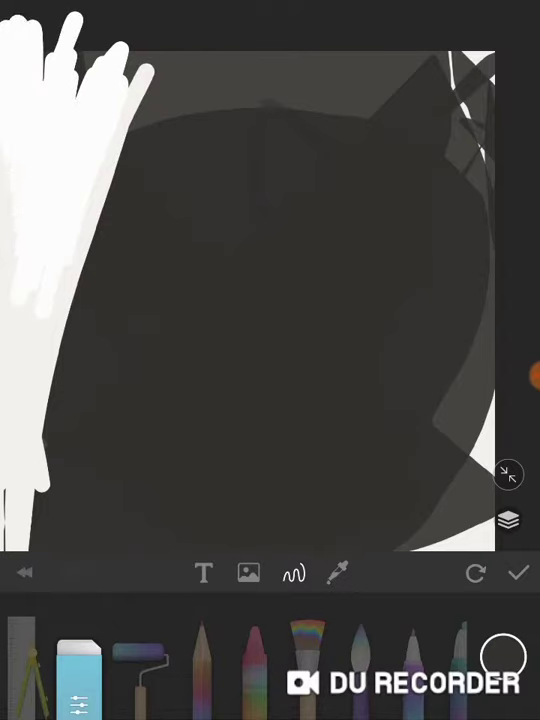
drag(40, 15, 15, 200)
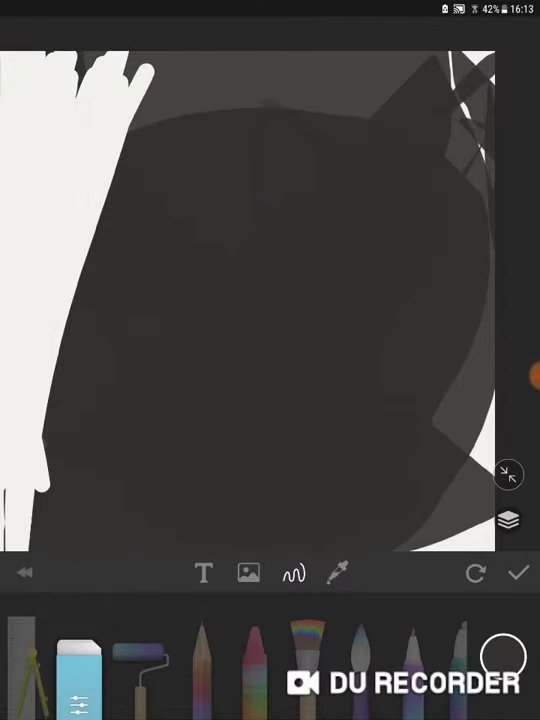
Erase the dark paint along the top edge of the page.
drag(169, 112, 522, 56)
drag(40, 88, 514, 64)
drag(8, 45, 480, 35)
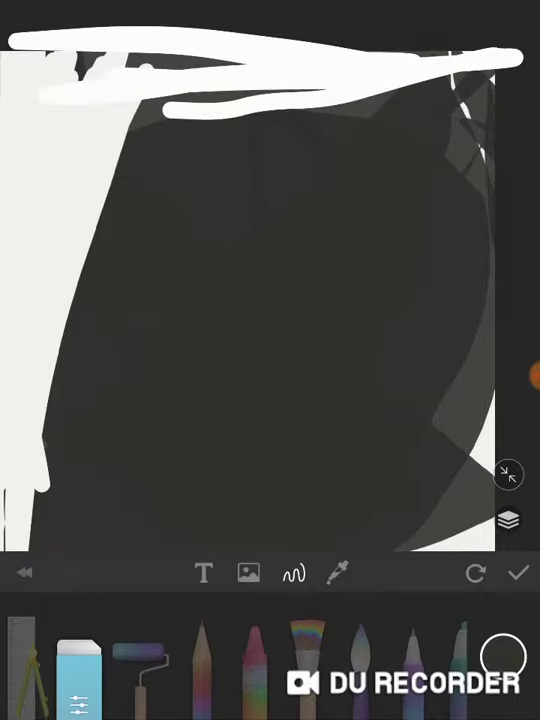
drag(250, 300, 316, 315)
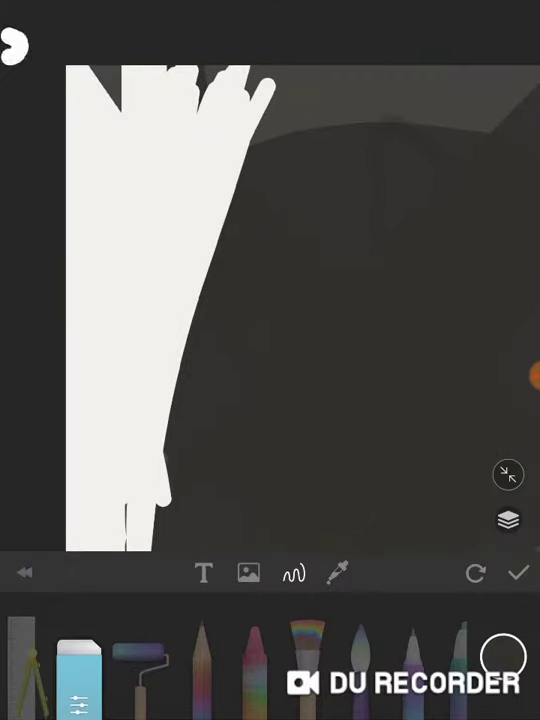
click(534, 375)
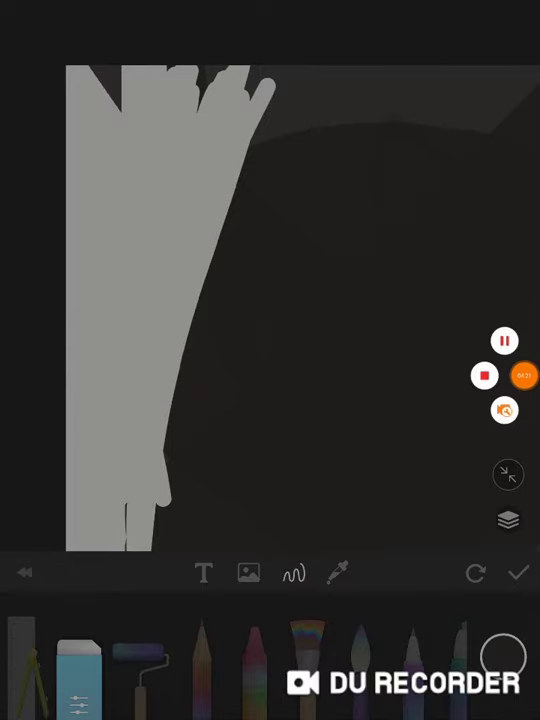
Move to a blank page, erase its corner marks, and draw two curved fountain-pen test strokes.
drag(524, 375, 423, 15)
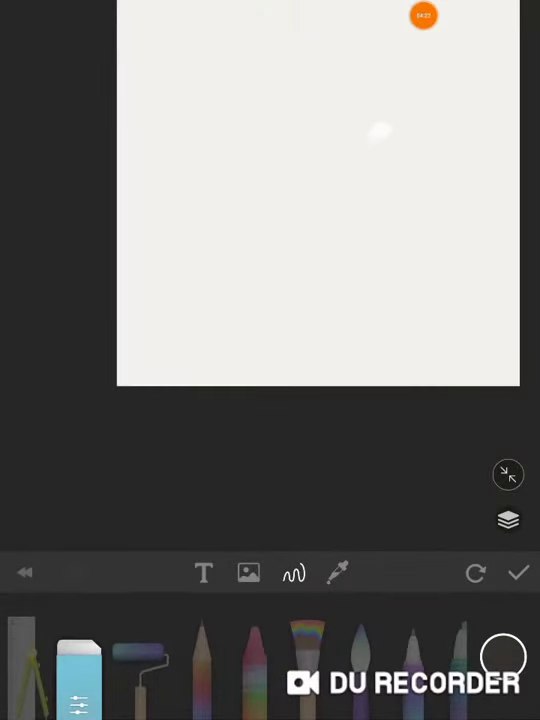
scroll(381, 132, down, 3)
drag(375, 66, 426, 32)
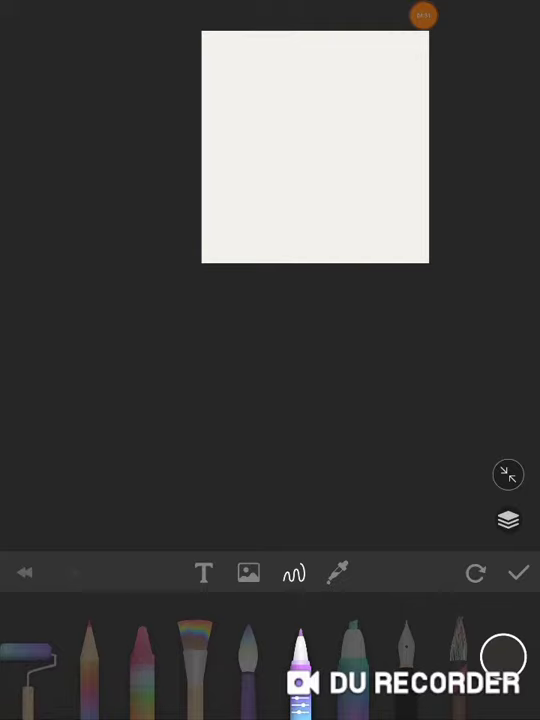
click(405, 655)
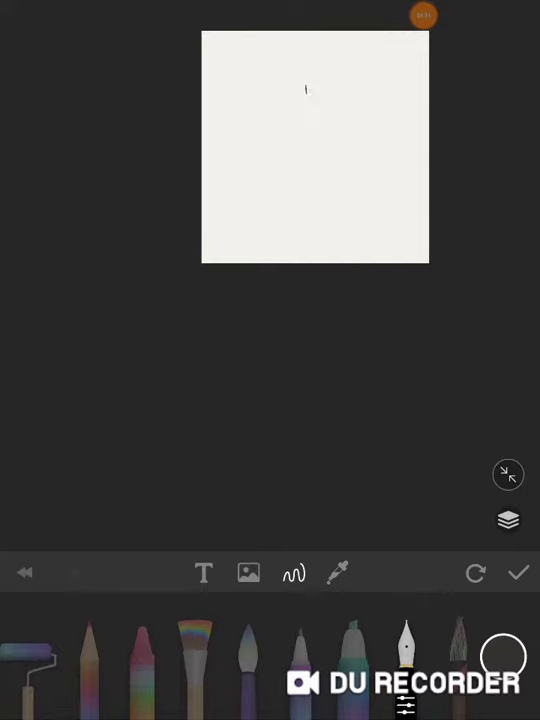
mouse_move(305, 88)
mouse_down()
mouse_move(336, 157)
mouse_move(376, 212)
mouse_up()
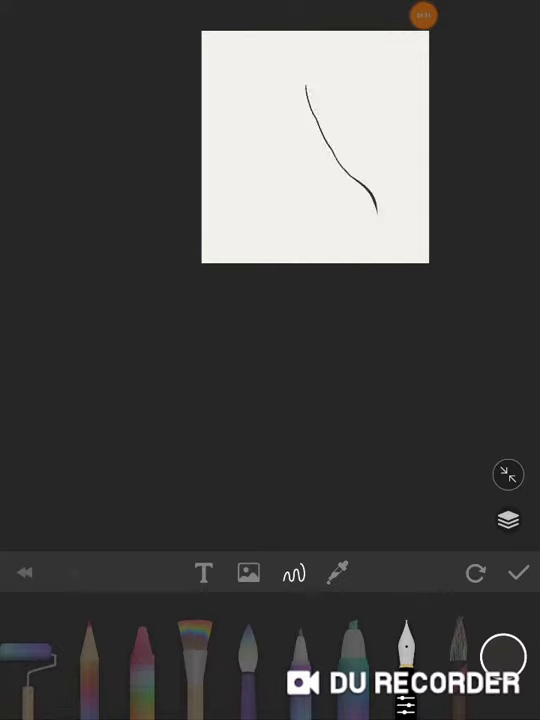
drag(308, 77, 357, 232)
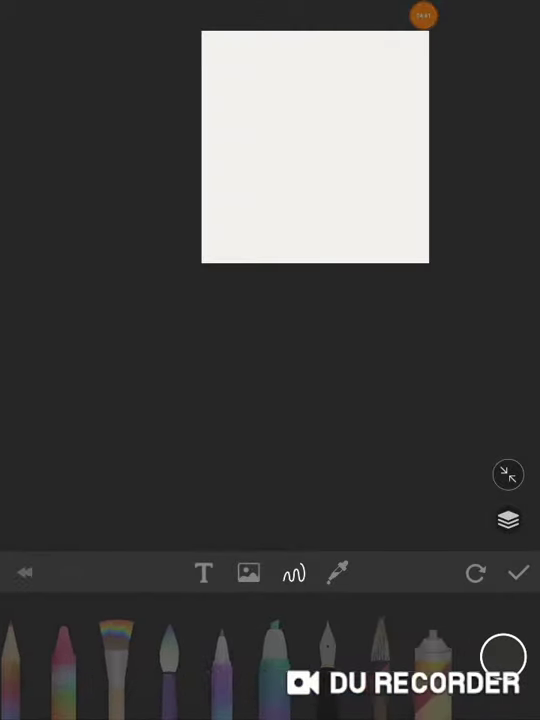
click(330, 660)
scroll(315, 147, up, 5)
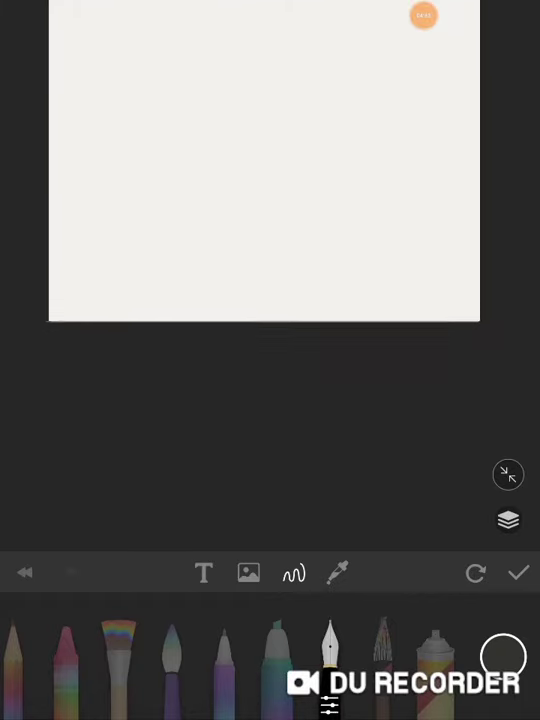
drag(340, 145, 358, 322)
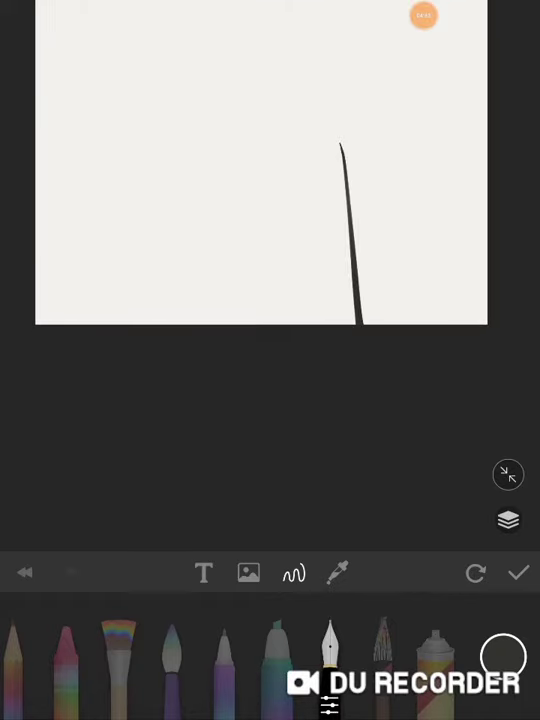
scroll(350, 235, up, 5)
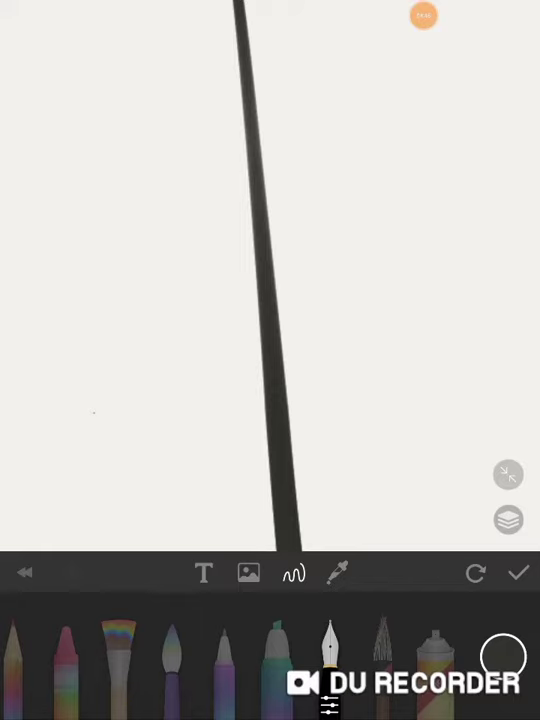
drag(150, 660, 275, 660)
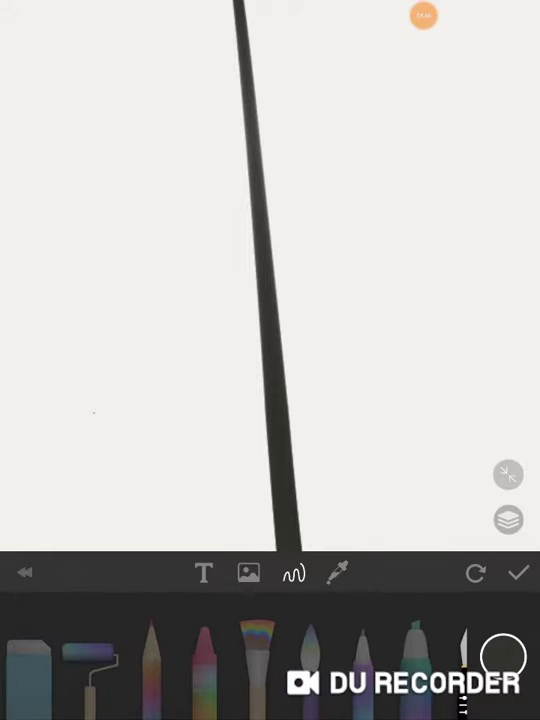
click(28, 660)
mouse_move(290, 535)
mouse_down()
mouse_move(278, 285)
mouse_move(300, 500)
mouse_move(285, 300)
mouse_up()
drag(280, 450, 360, 260)
mouse_move(300, 330)
mouse_down()
mouse_move(400, 190)
mouse_move(215, 460)
mouse_up()
drag(260, 290, 380, 150)
drag(340, 130, 200, 330)
drag(250, 170, 335, 95)
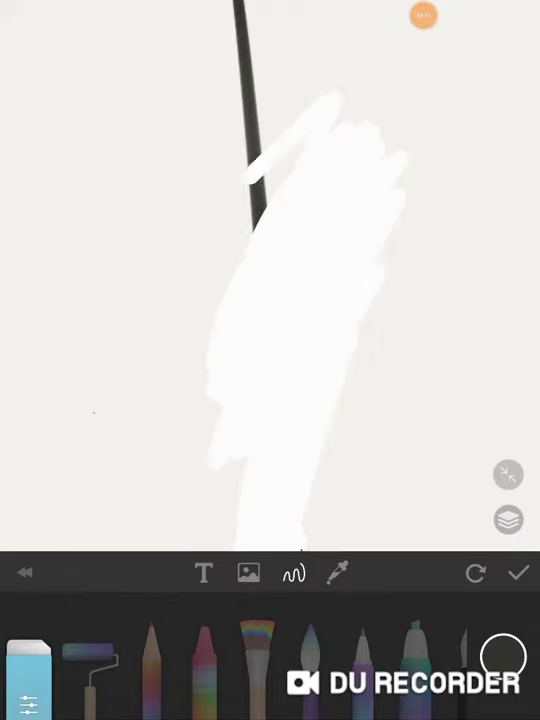
drag(260, 140, 180, 290)
drag(300, 150, 230, 70)
drag(300, 40, 190, 210)
drag(280, 25, 170, 200)
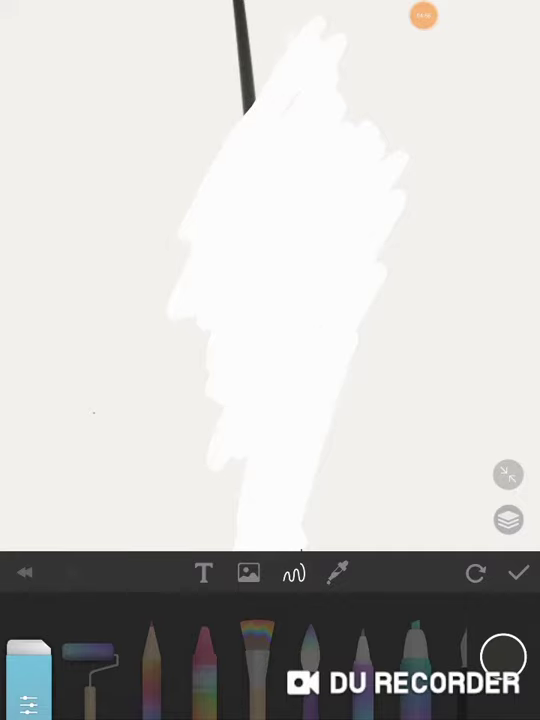
drag(250, 20, 185, 135)
drag(225, 120, 245, 25)
drag(210, 55, 235, 2)
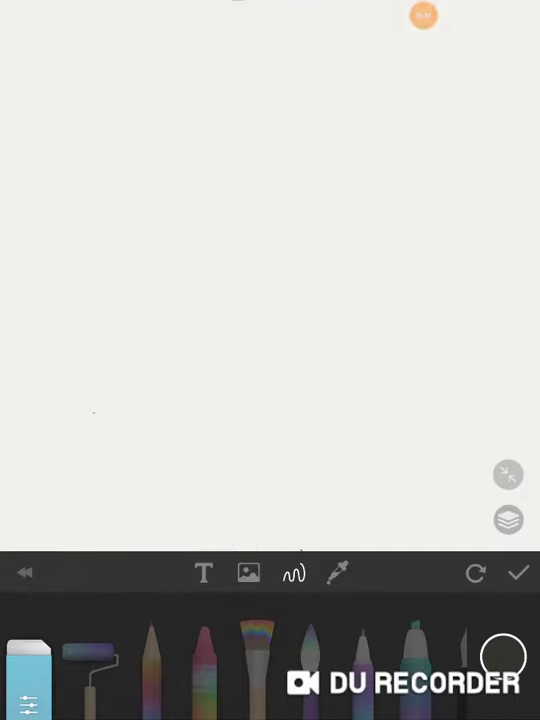
click(424, 16)
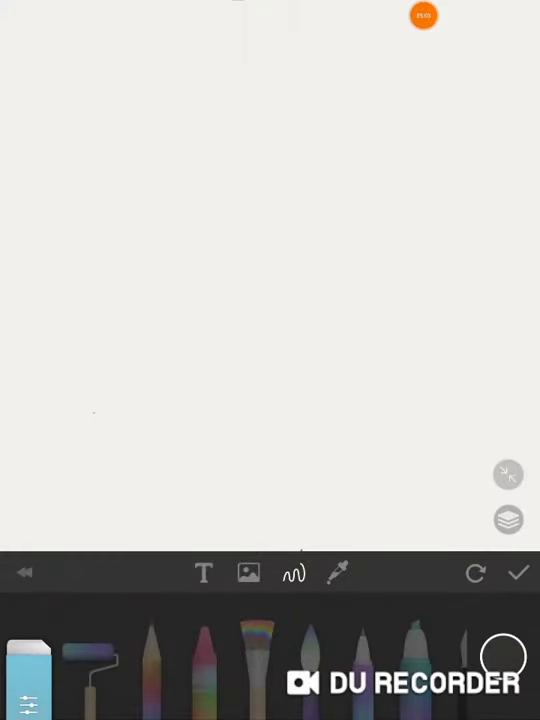
Write 'hello spring' in black fountain pen, thickening the h with an extra stroke.
click(424, 16)
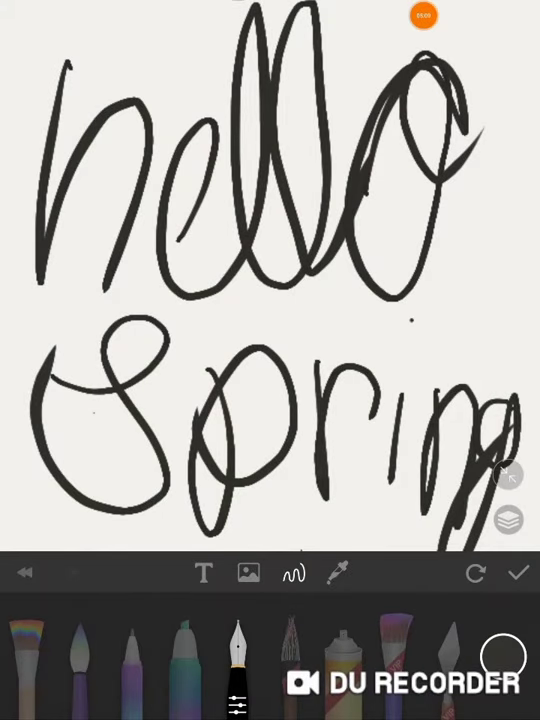
click(424, 16)
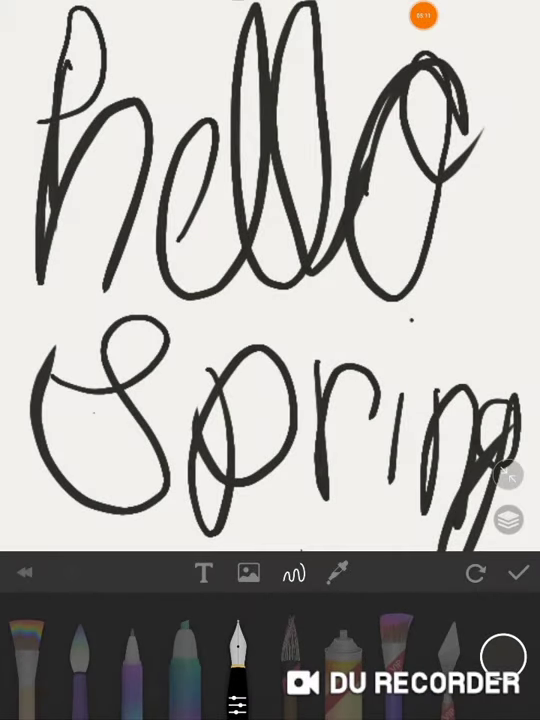